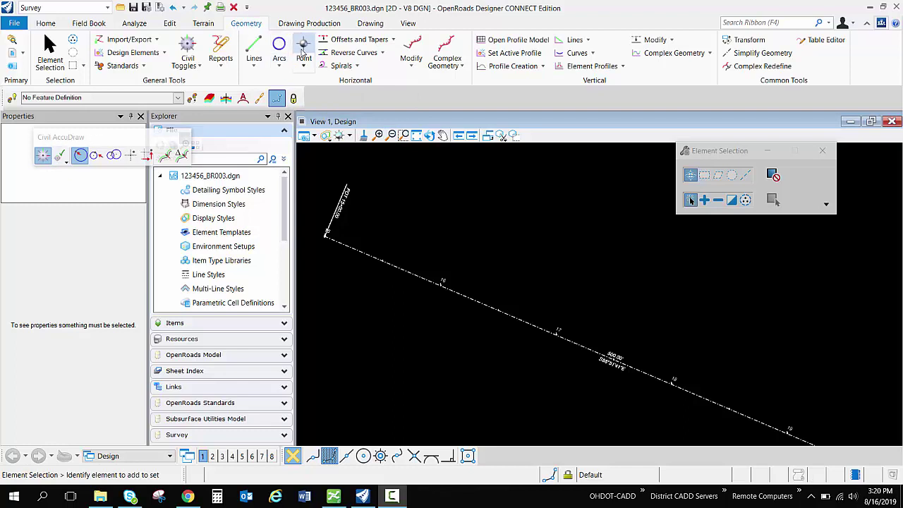
Using the Point tool with station-offset input referenced to the alignment, place a P_Iron_Pipe_Set point at station 16+00, offset -50'.
click(303, 51)
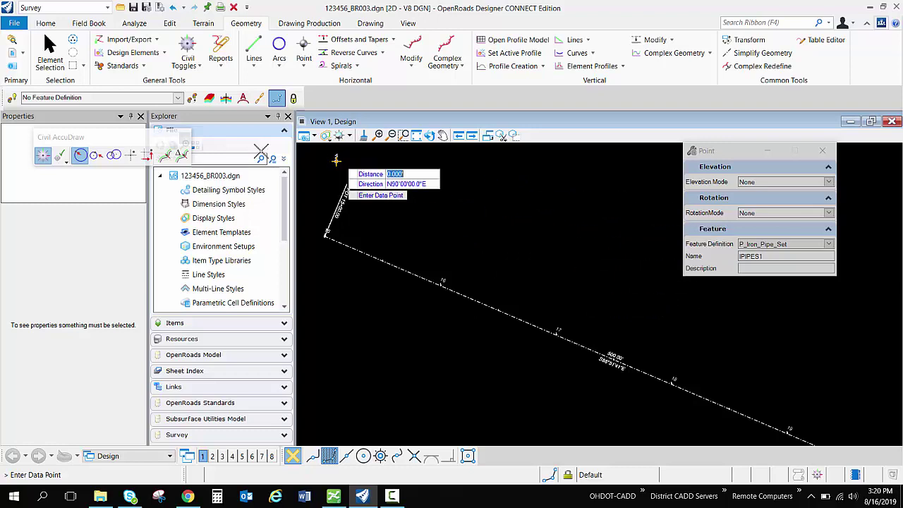
click(164, 156)
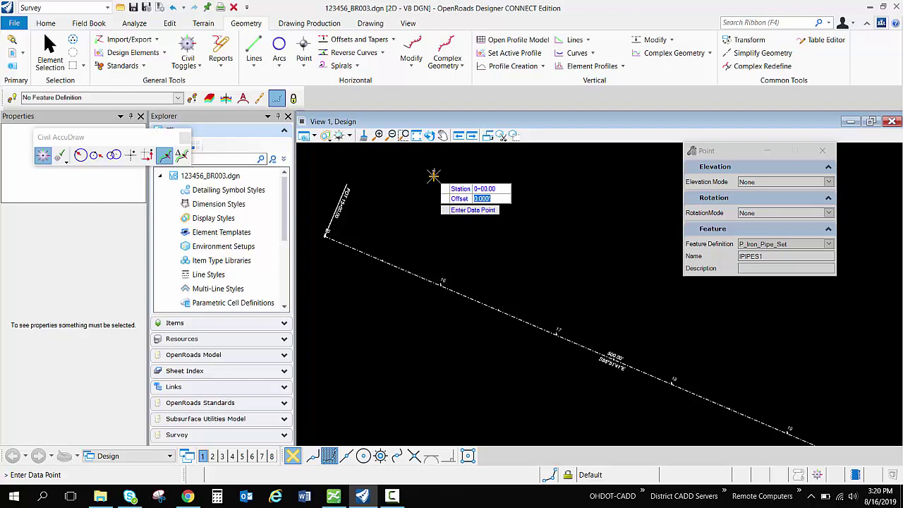
click(433, 175)
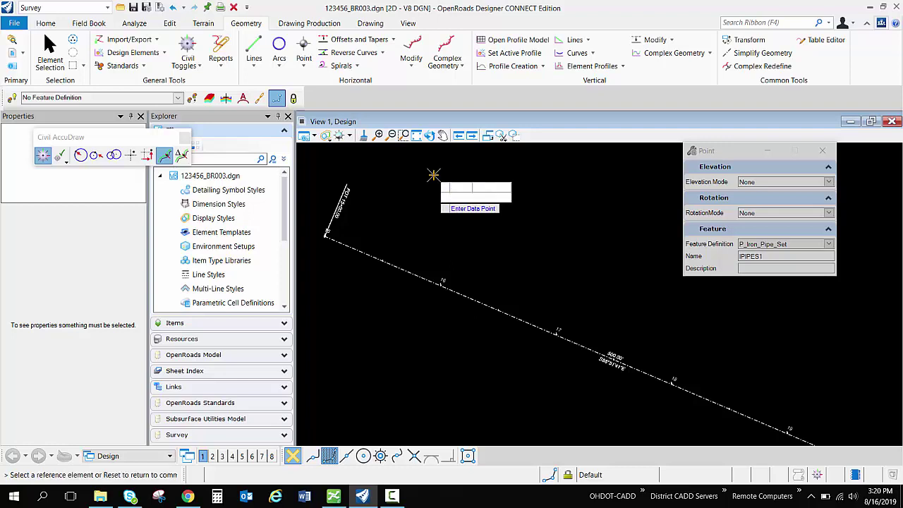
click(389, 261)
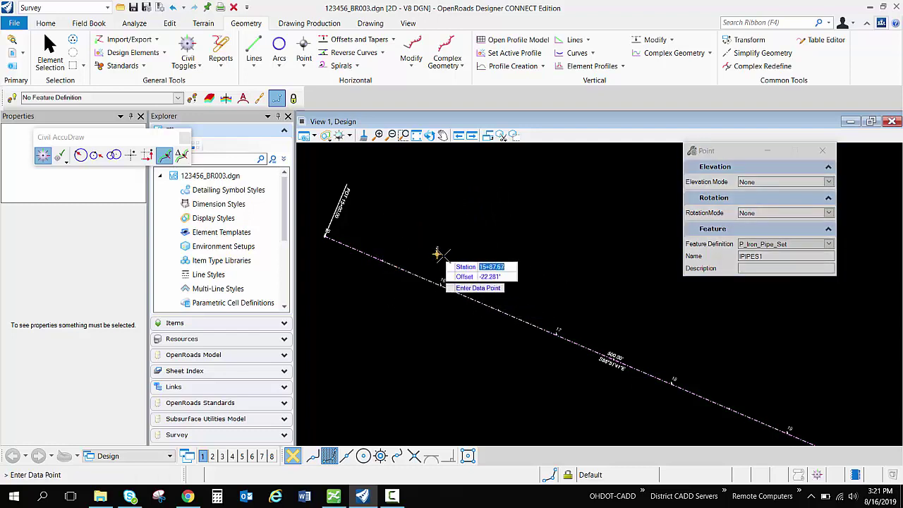
text(16+00)
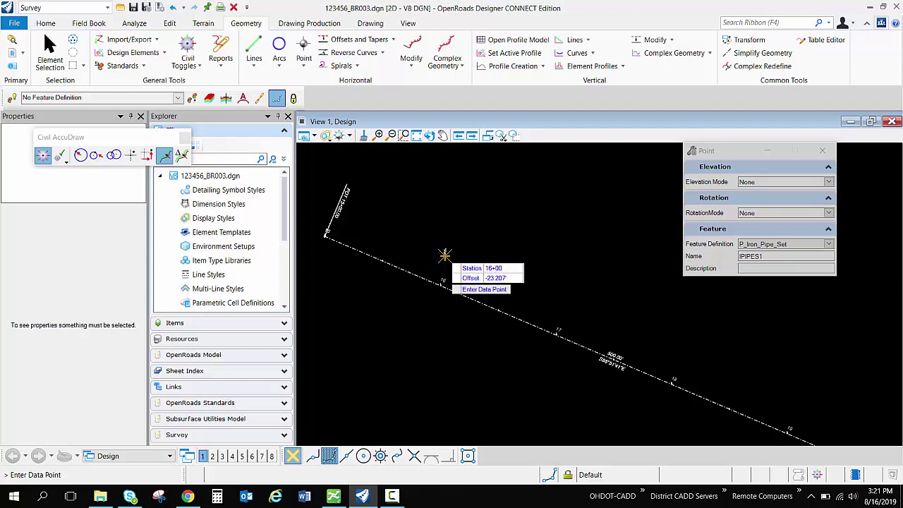
key(Tab)
text(50)
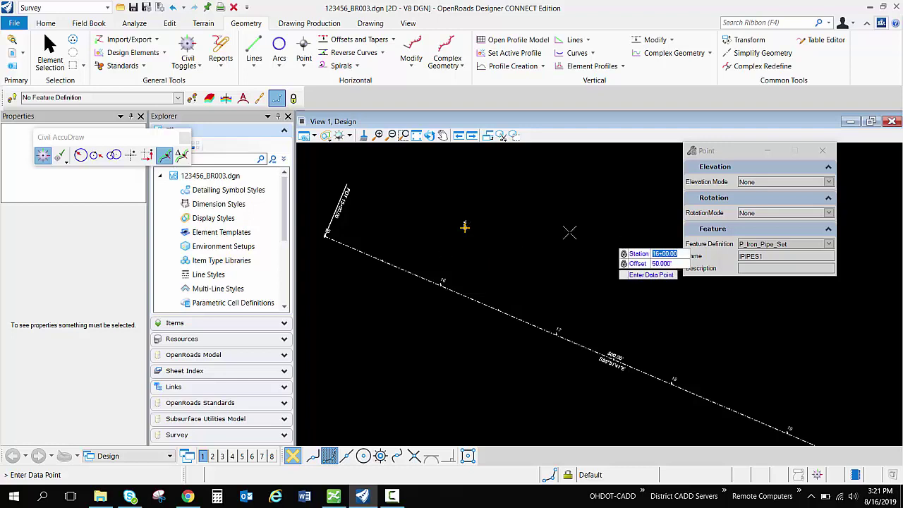
key(Tab)
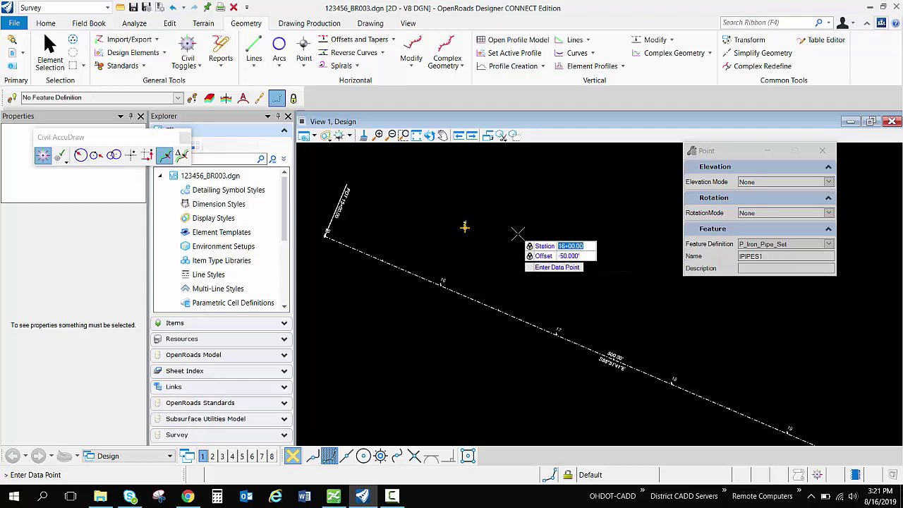
click(519, 232)
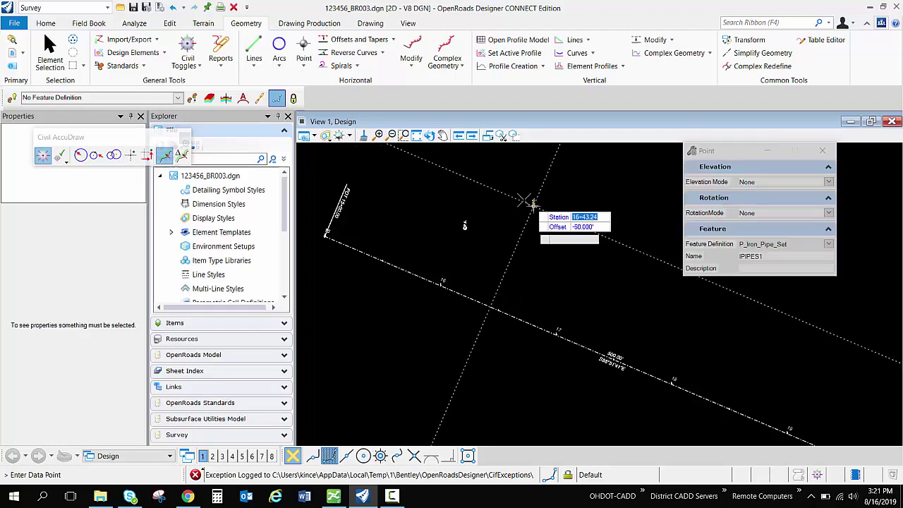
Place a second iron pipe point at station 16+00 with an offset of -150' from the alignment.
text(16)
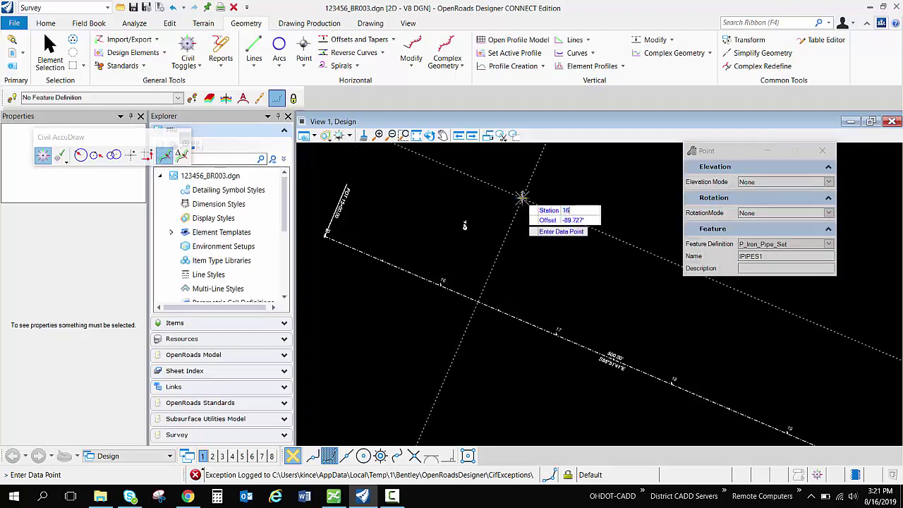
key(Tab)
text(15)
click(524, 171)
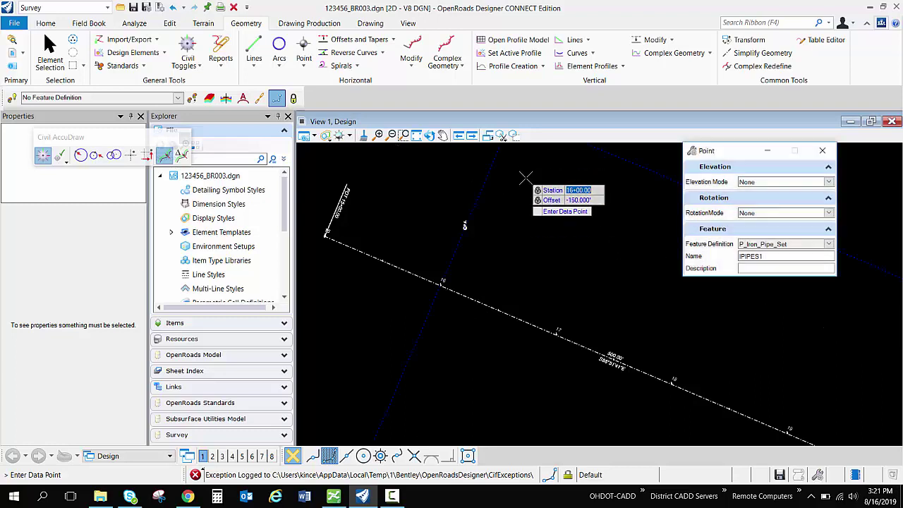
Place a third iron pipe point at station 16+50 with an offset of -150' from the alignment.
scroll(484, 286, down, 2)
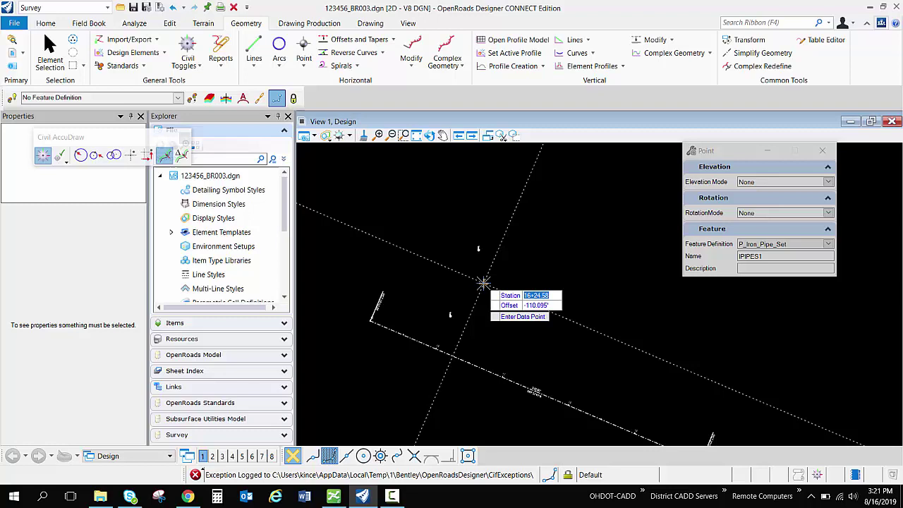
text(16)
key(Tab)
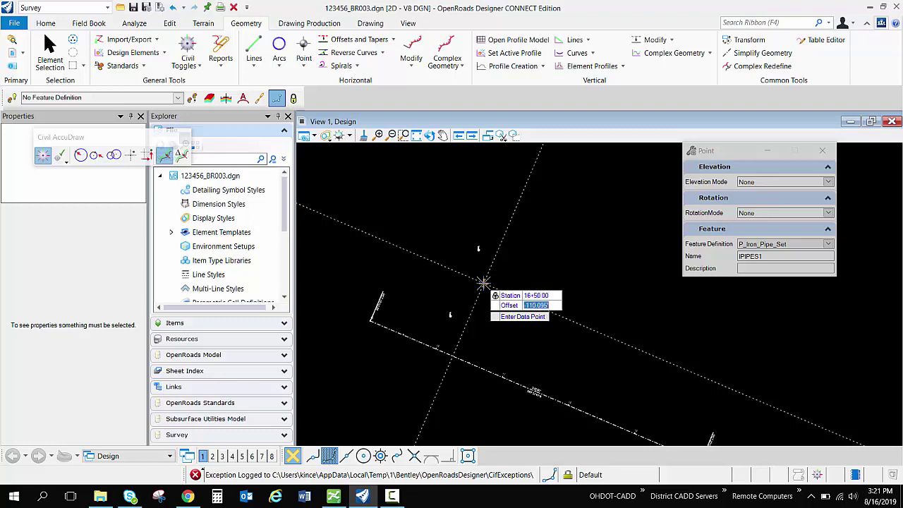
text(150)
key(Tab)
click(526, 274)
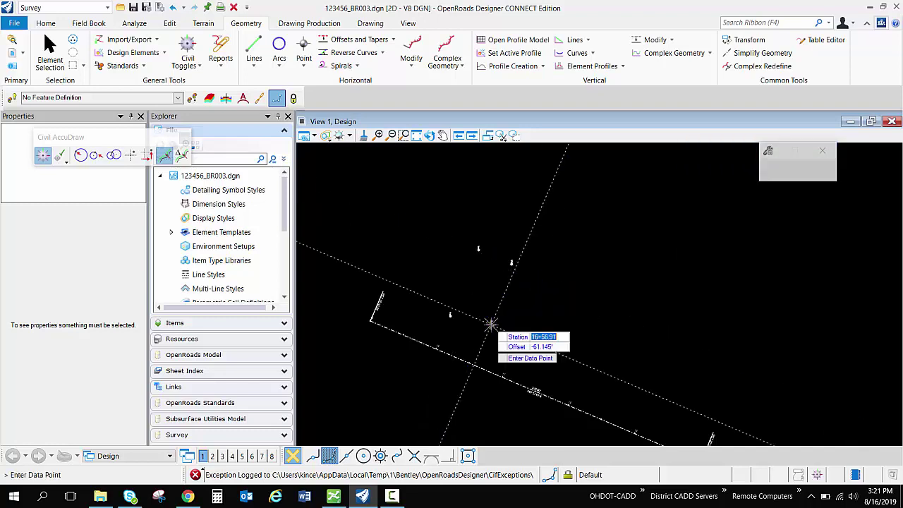
Place the fourth iron pipe point at station 16+50, offset -50', and end point placement.
text(1650)
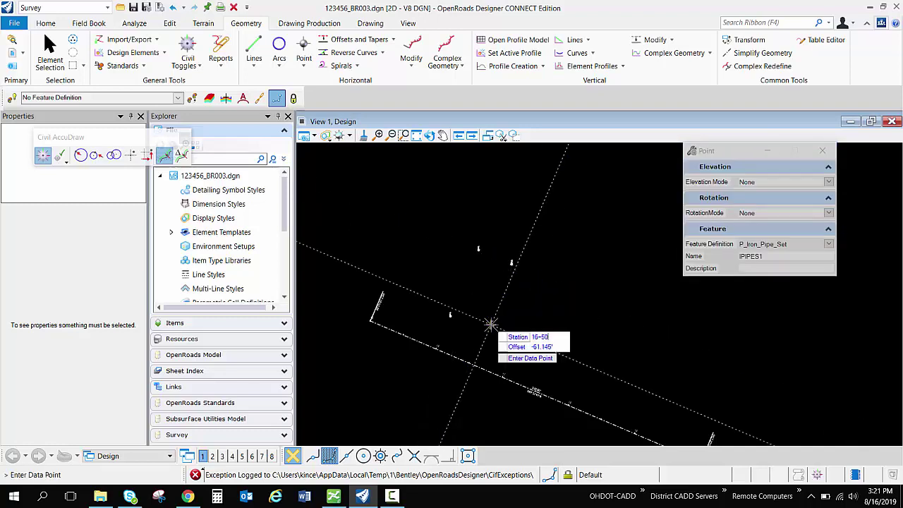
key(Tab)
text(50)
key(Tab)
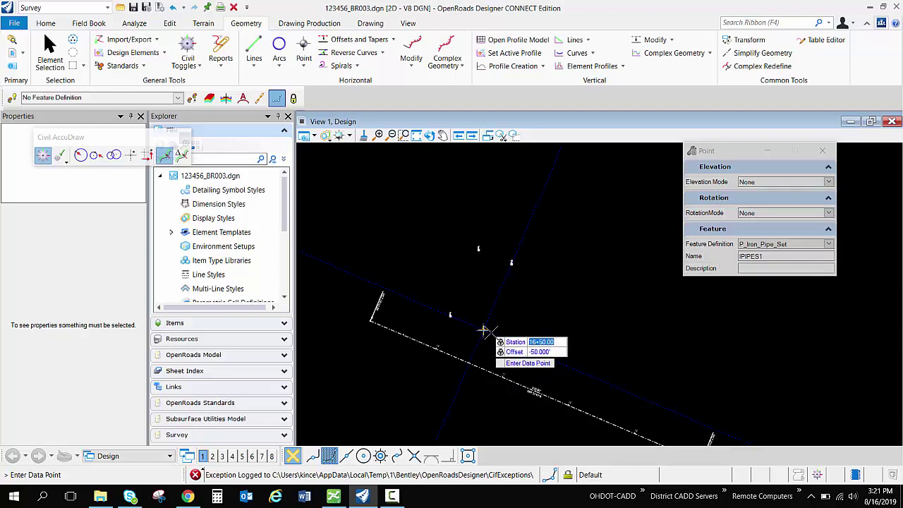
click(487, 330)
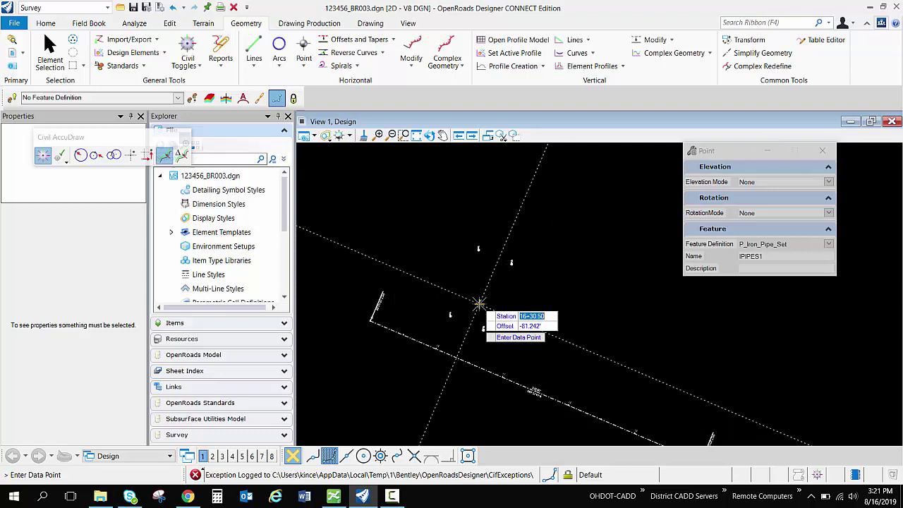
key(Escape)
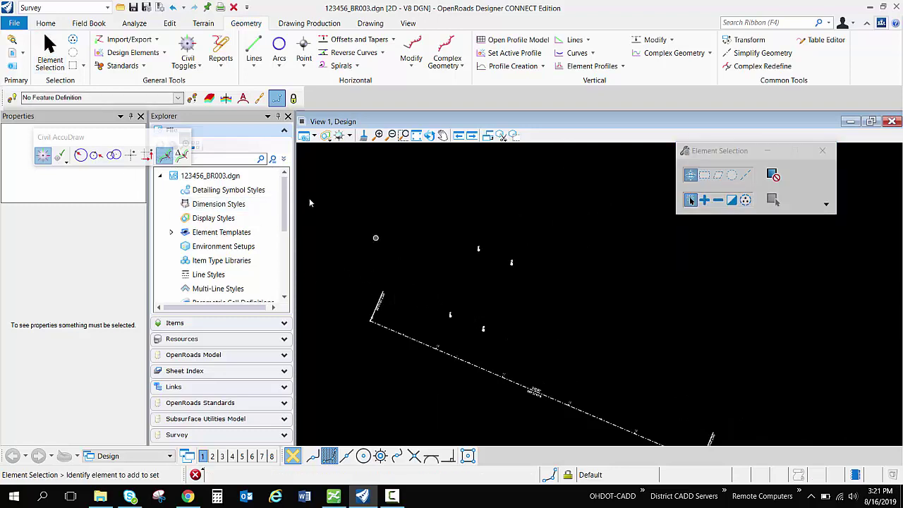
Change the station of the first iron pipe point, offset -50' from the alignment, to 16+25.
scroll(452, 319, up, 5)
click(450, 315)
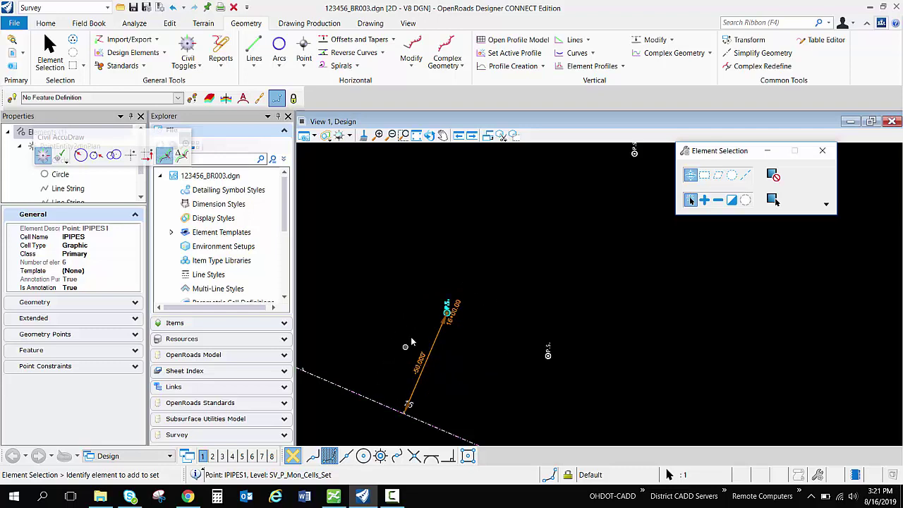
double_click(455, 311)
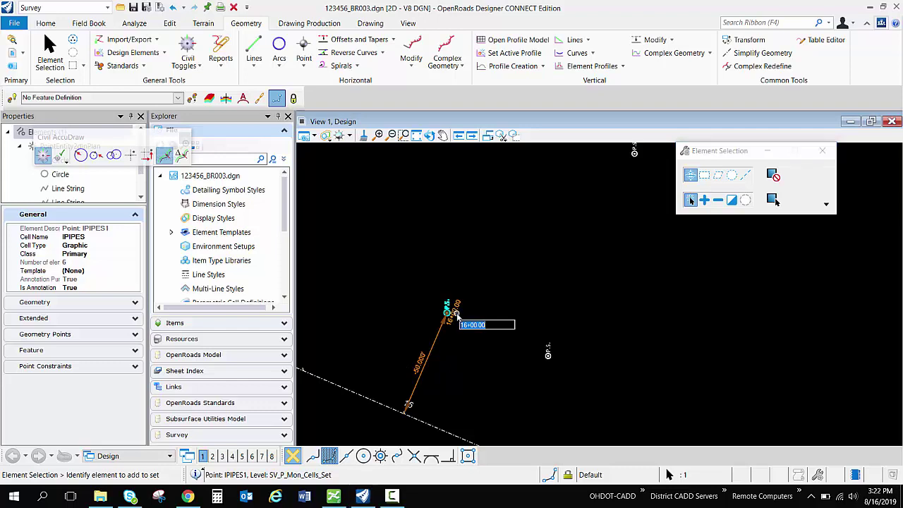
key(BackSpace)
text(16+25)
key(Return)
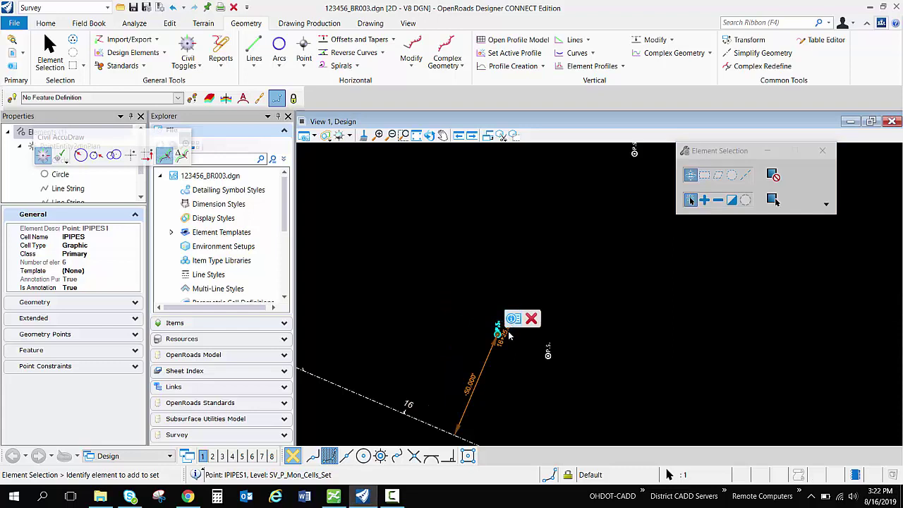
Return the first iron pipe point to station 16+00 and clear the selection.
double_click(505, 340)
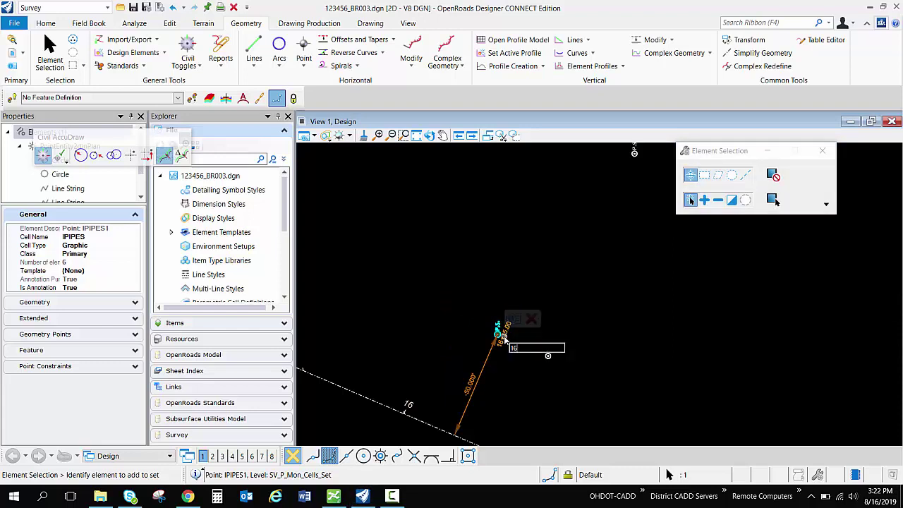
key(ctrl+z)
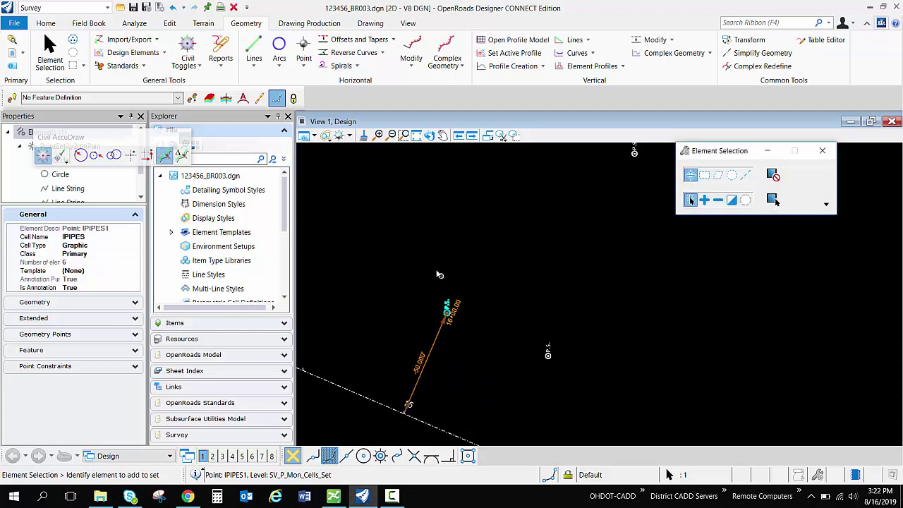
click(429, 265)
Examine the feature definition and feature name of the two iron pipe points nearest the alignment, and deselect them.
click(447, 314)
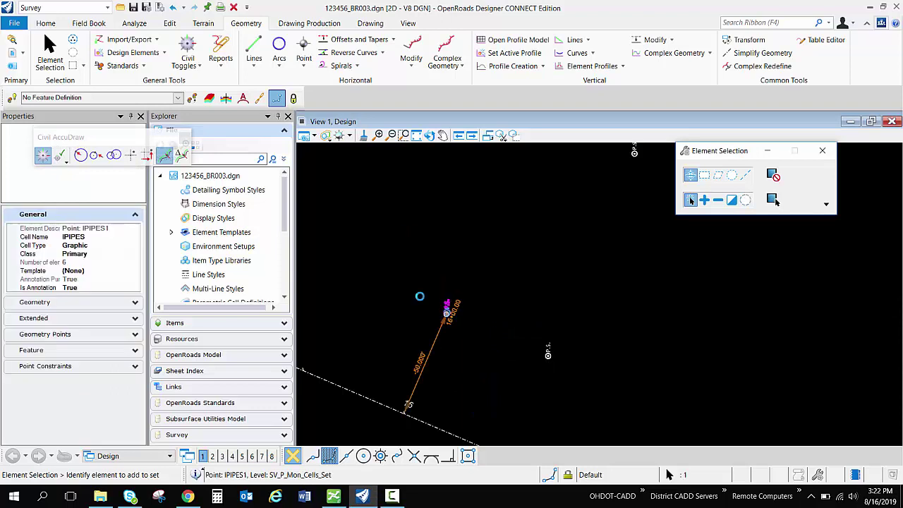
click(56, 350)
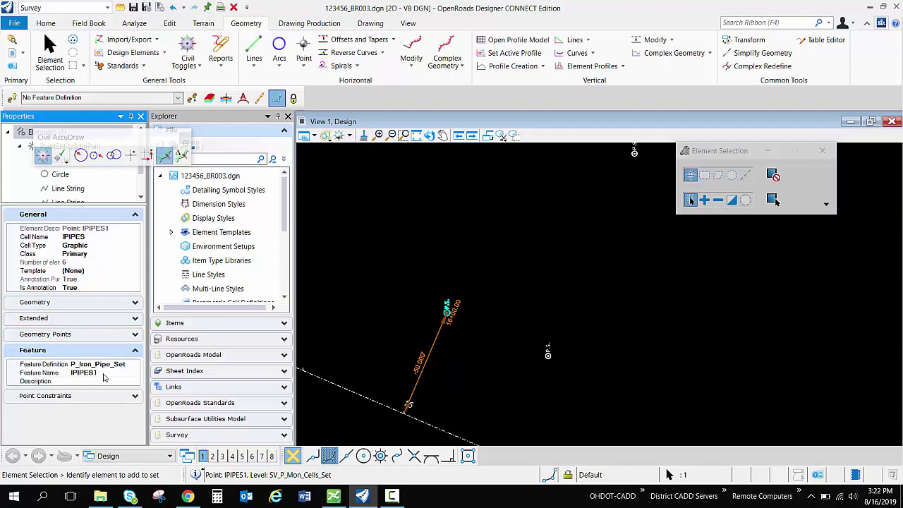
click(549, 353)
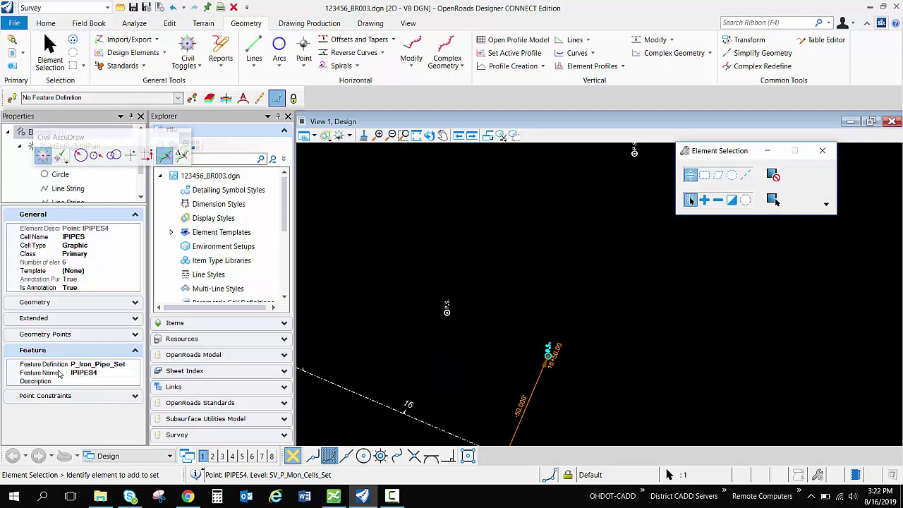
scroll(533, 314, down, 2)
click(523, 296)
scroll(518, 286, down, 2)
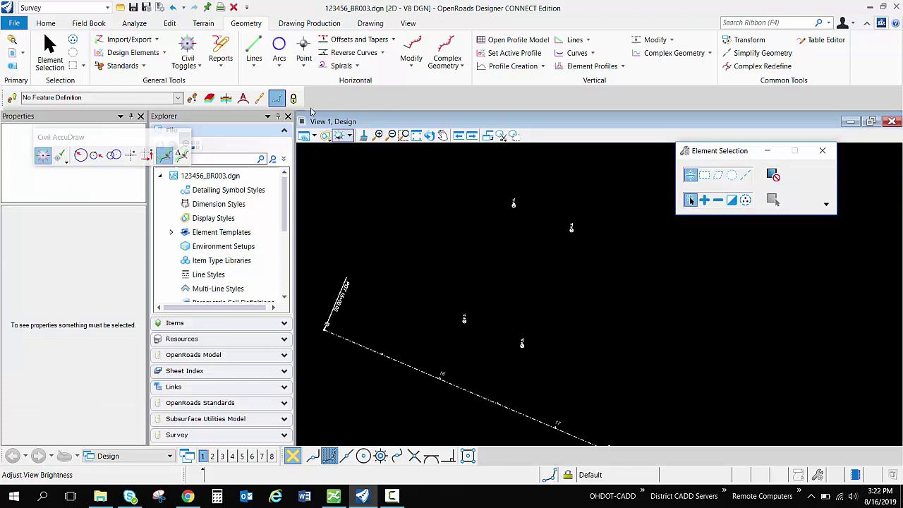
Start the Line tool with Civil AccuDraw off and choose the RW_P_Right-of-Way Fee feature definition from the Linear Right-of-Way group.
click(254, 46)
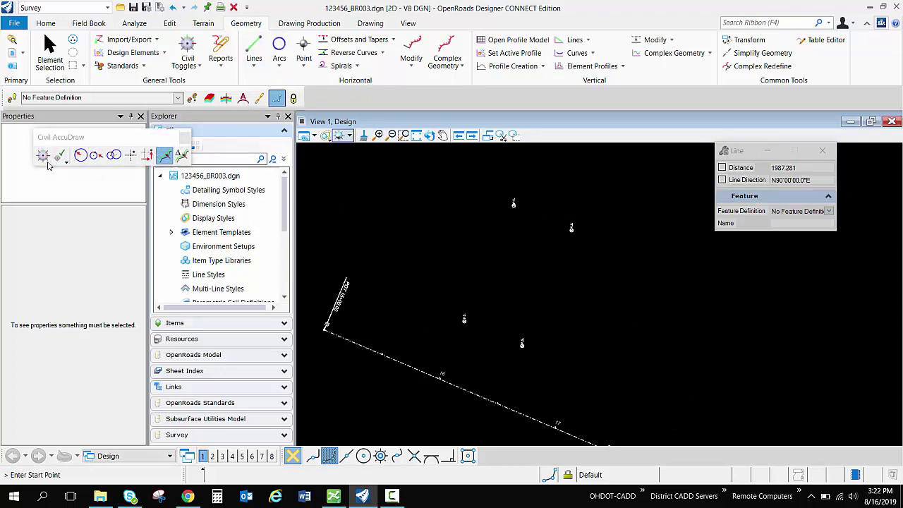
drag(108, 135, 89, 125)
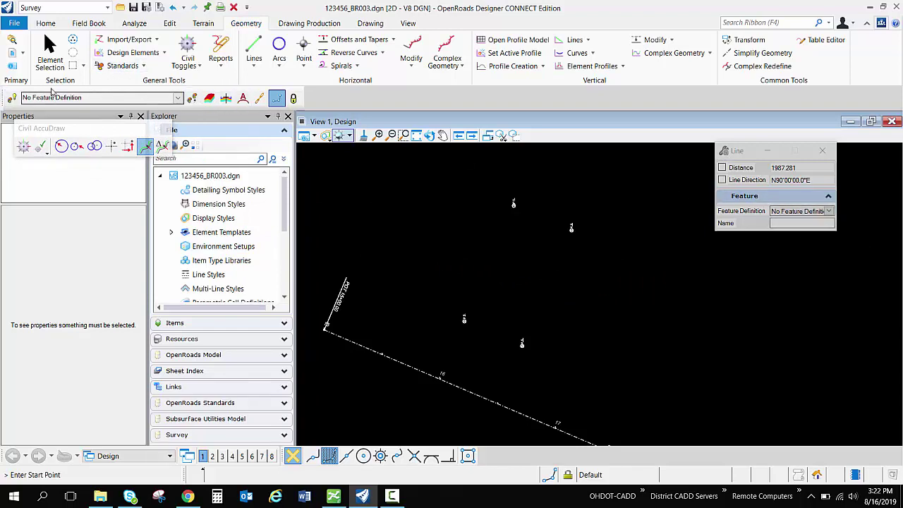
click(828, 211)
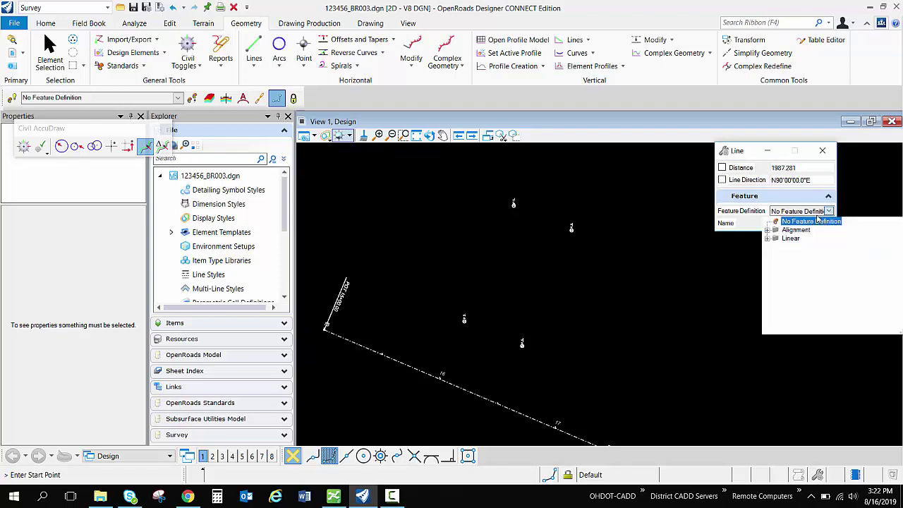
click(768, 230)
click(768, 230)
click(768, 239)
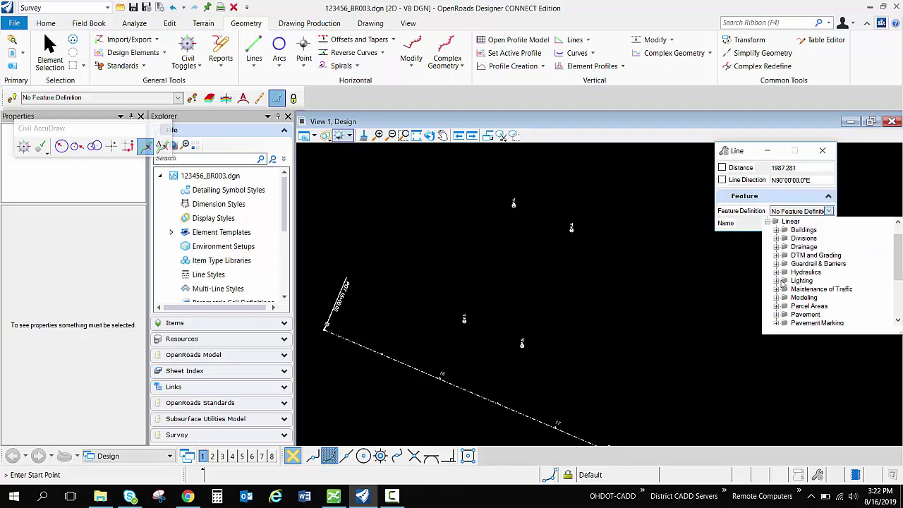
scroll(782, 301, down, 2)
click(777, 298)
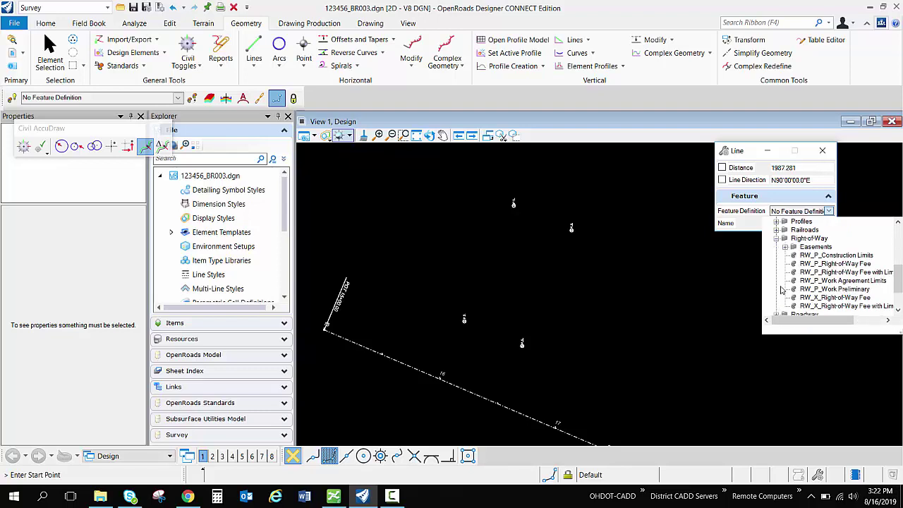
click(844, 264)
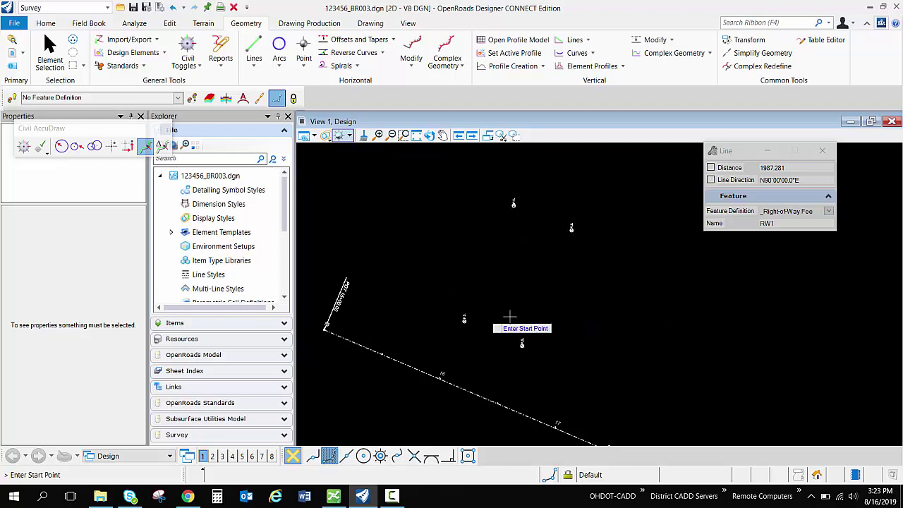
click(769, 223)
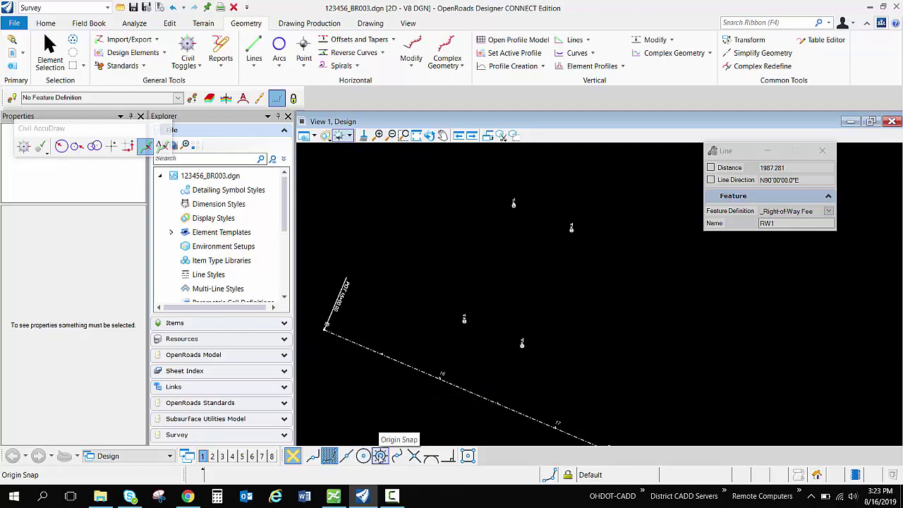
Make Origin the active snap mode for picking the iron pipe points.
click(380, 456)
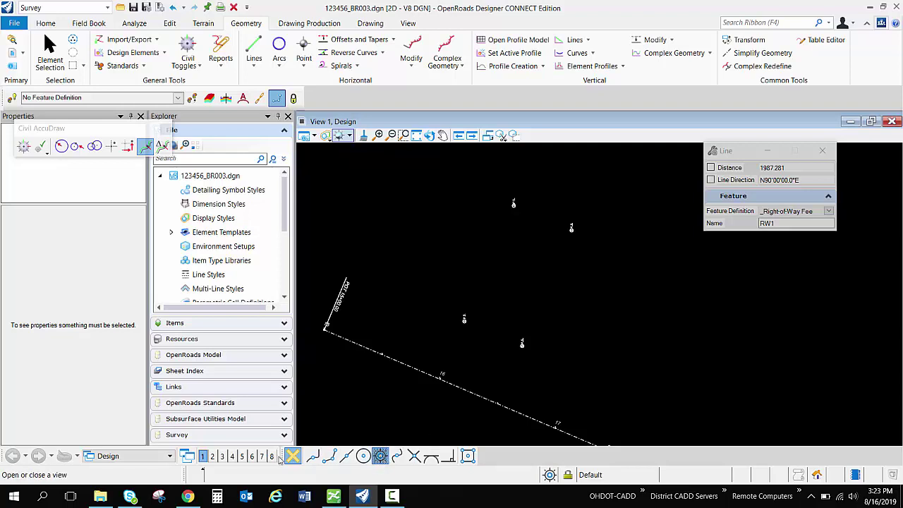
click(383, 456)
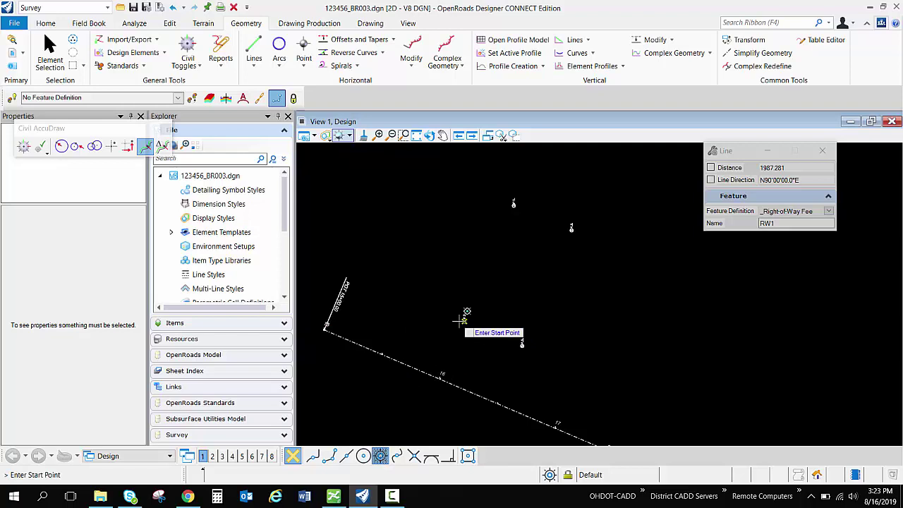
Draw a right-of-way fee line from the iron pipe point IPIPES1 to IPIPES2, the point farther from the alignment.
scroll(463, 323, up, 5)
scroll(464, 325, up, 3)
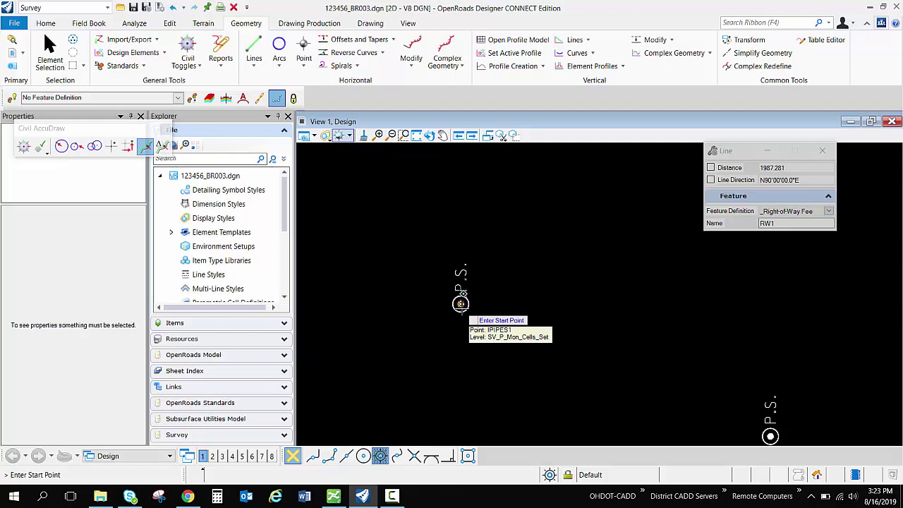
scroll(494, 297, down, 3)
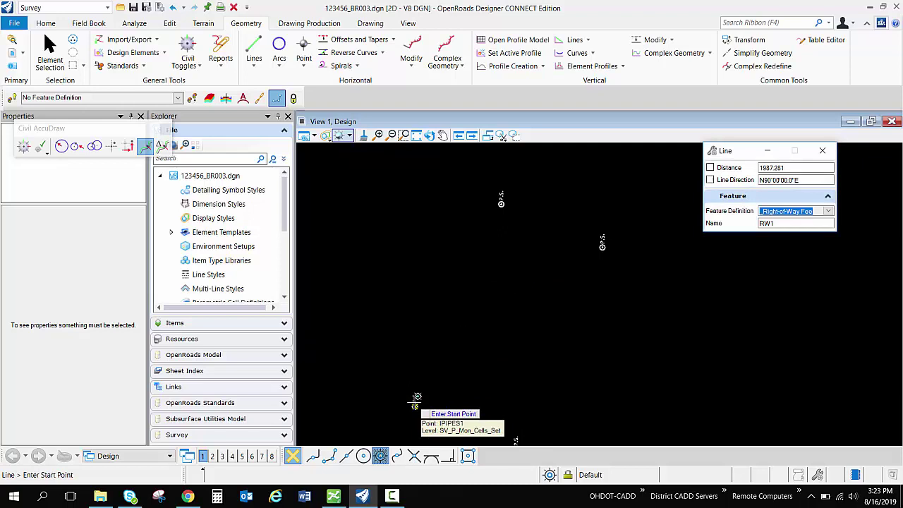
click(416, 402)
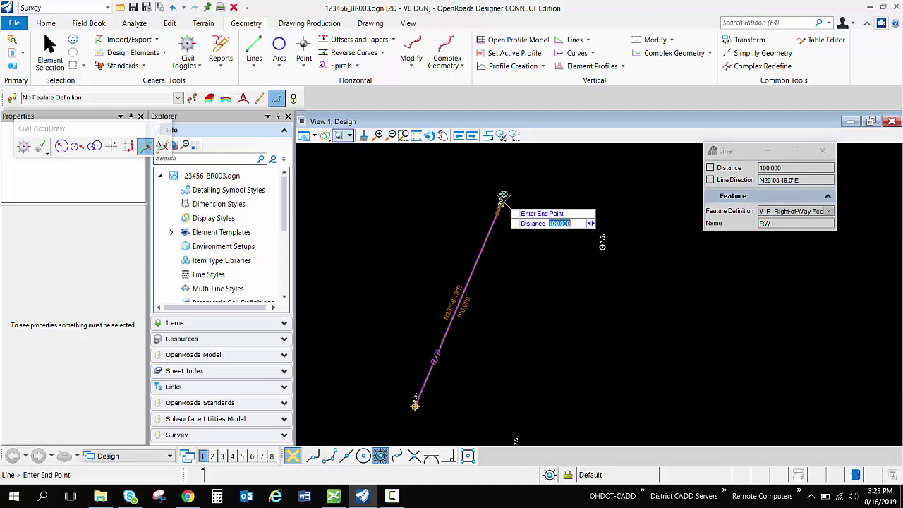
click(516, 266)
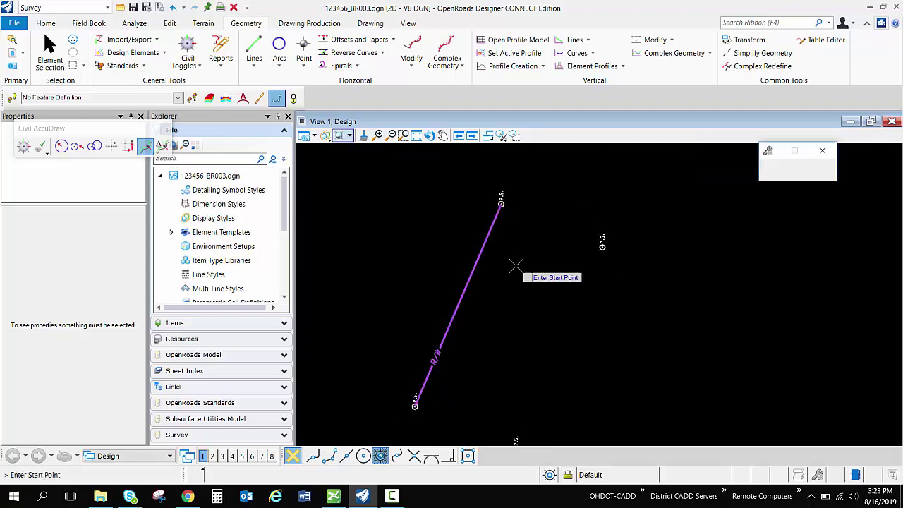
Continue the right-of-way fee lines from IPIPES2 across to the neighbouring iron pipe point and back down to the one nearer the alignment.
click(502, 201)
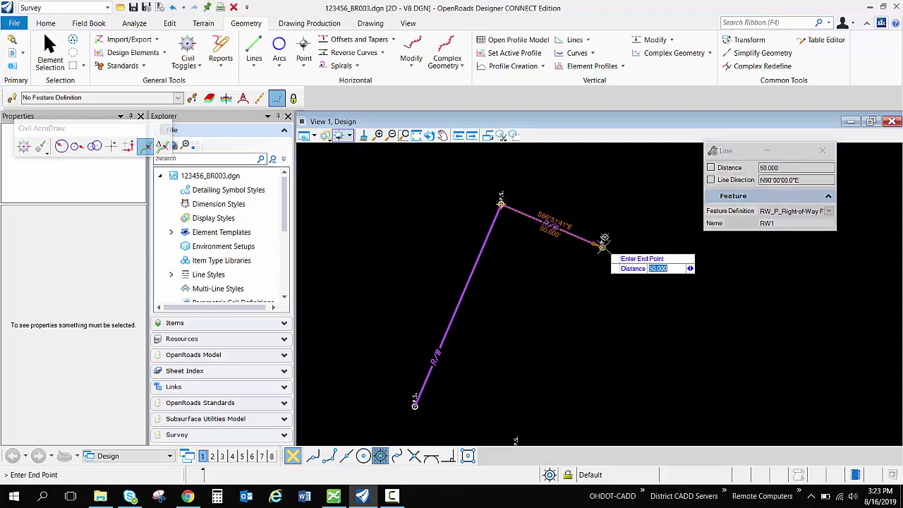
click(601, 246)
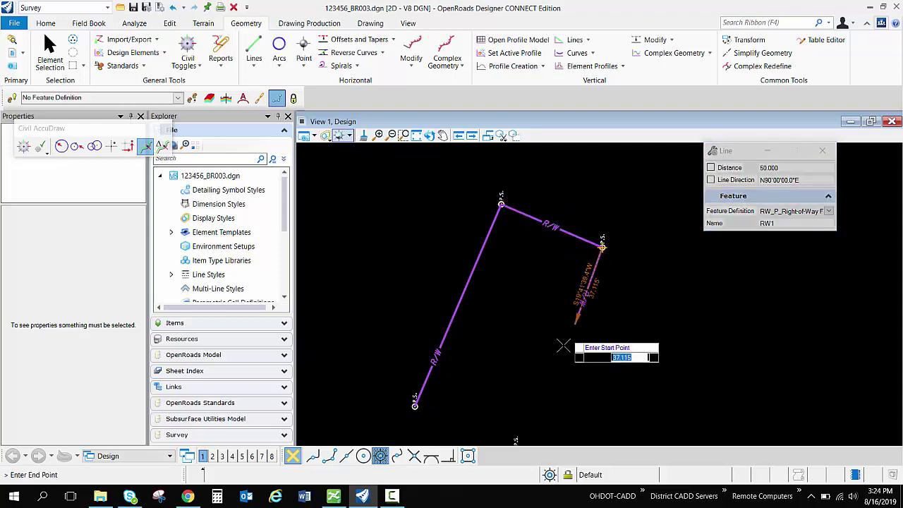
middle_drag(563, 346, 556, 215)
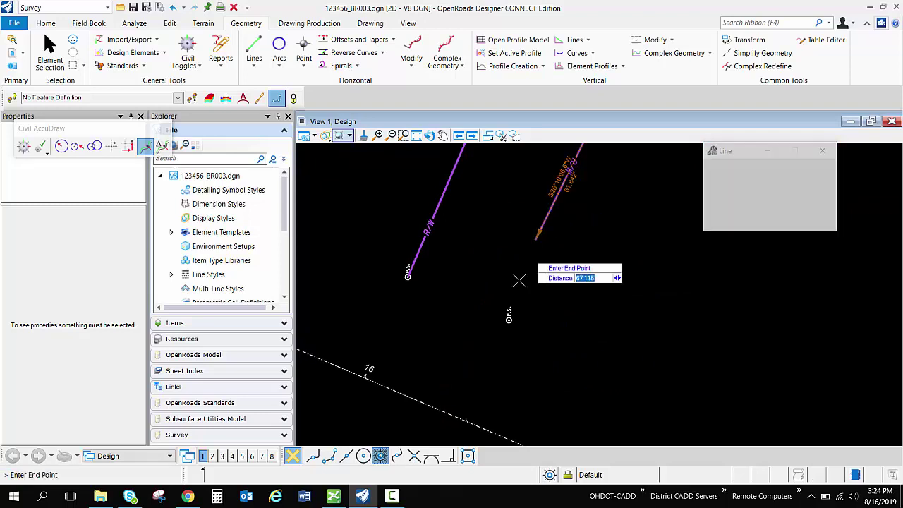
click(508, 319)
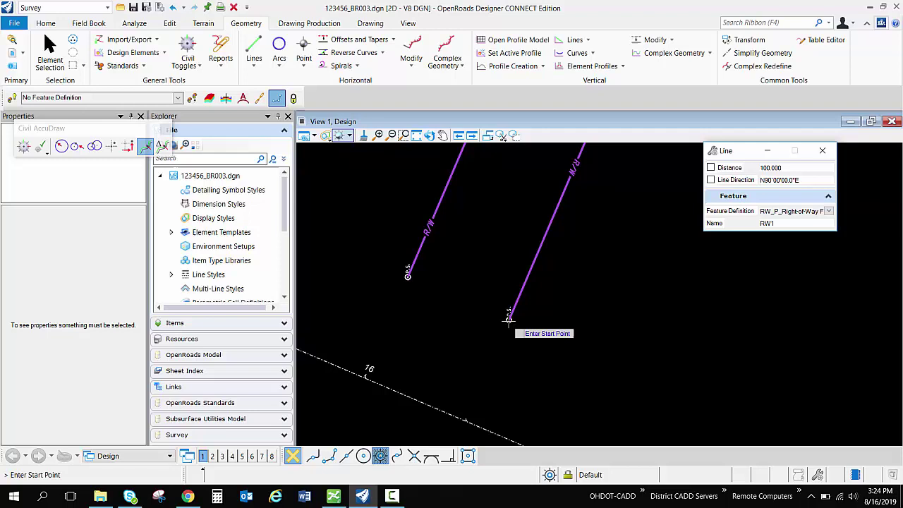
Close the rectangle with a right-of-way fee line between the two iron pipe points nearest the alignment, and exit the Line tool.
scroll(509, 318, up, 3)
click(508, 307)
scroll(383, 294, down, 1)
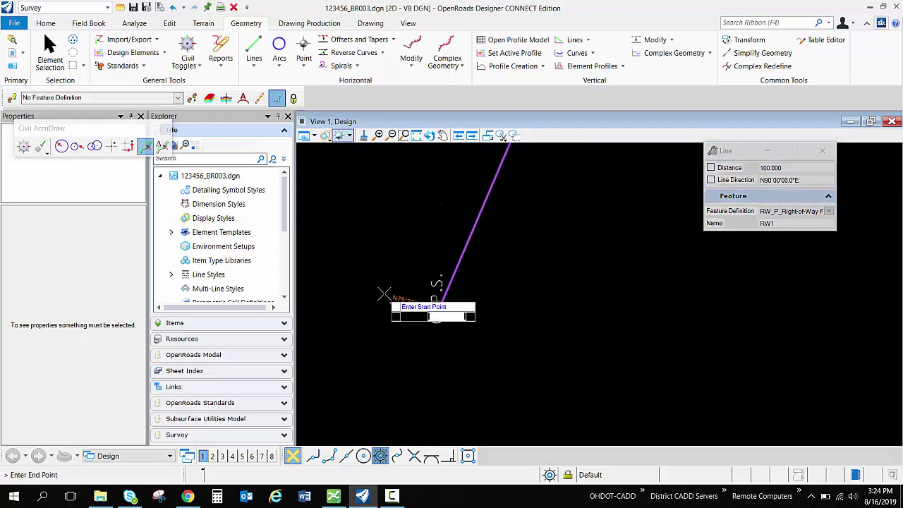
click(383, 294)
scroll(383, 293, down, 2)
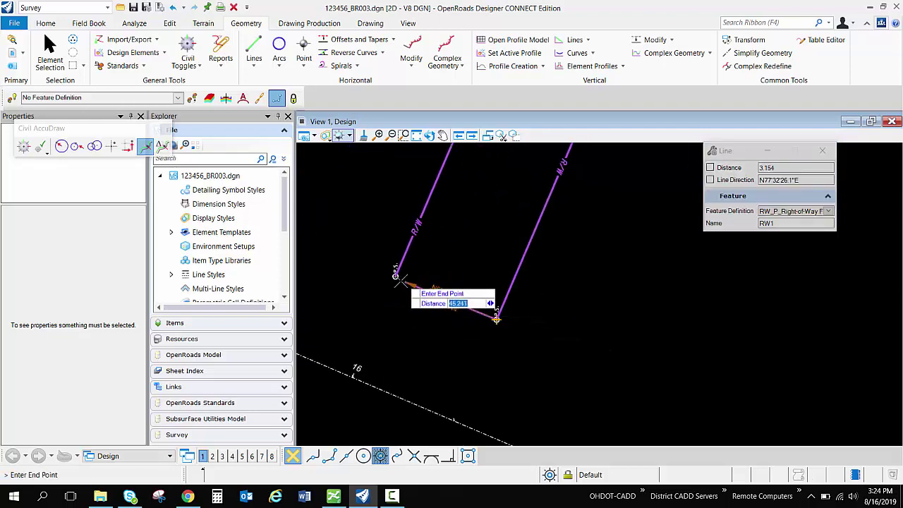
click(396, 276)
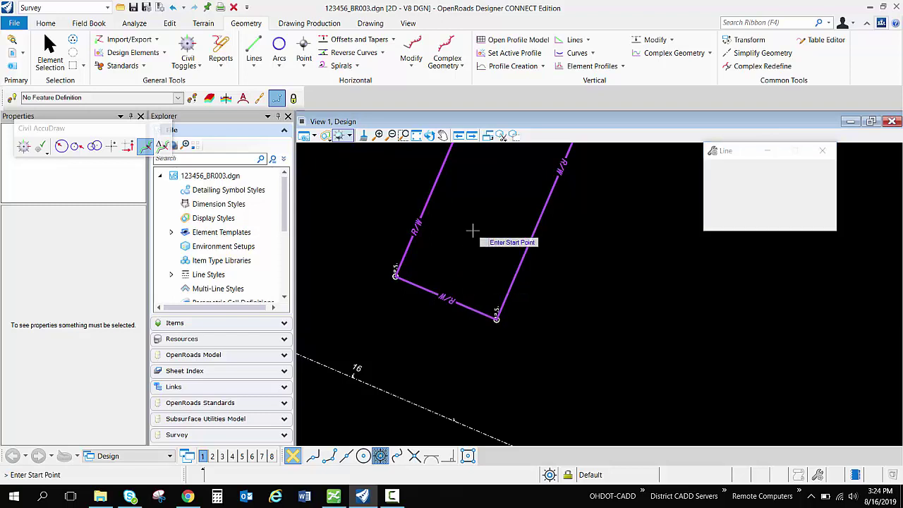
key(Escape)
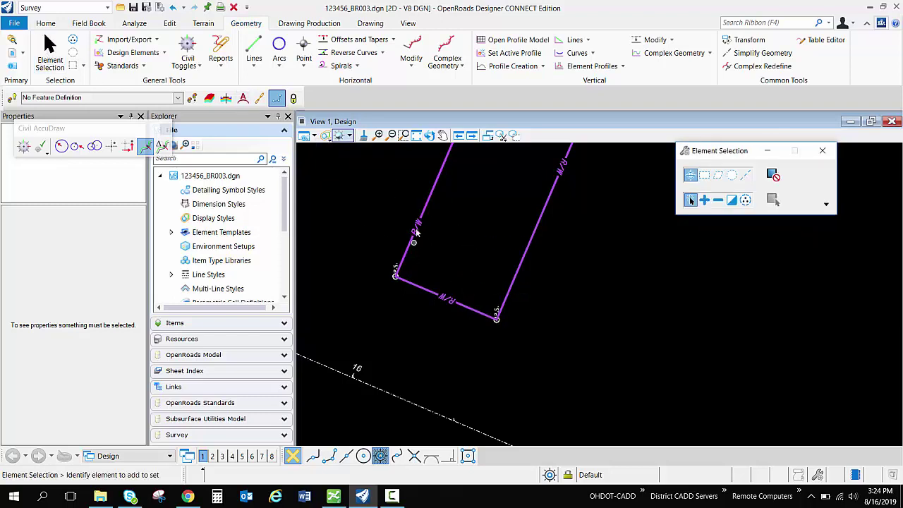
Examine the first right-of-way line's length, direction, and start and end point snap modes and references, and deselect it.
click(423, 212)
middle_drag(463, 202, 488, 266)
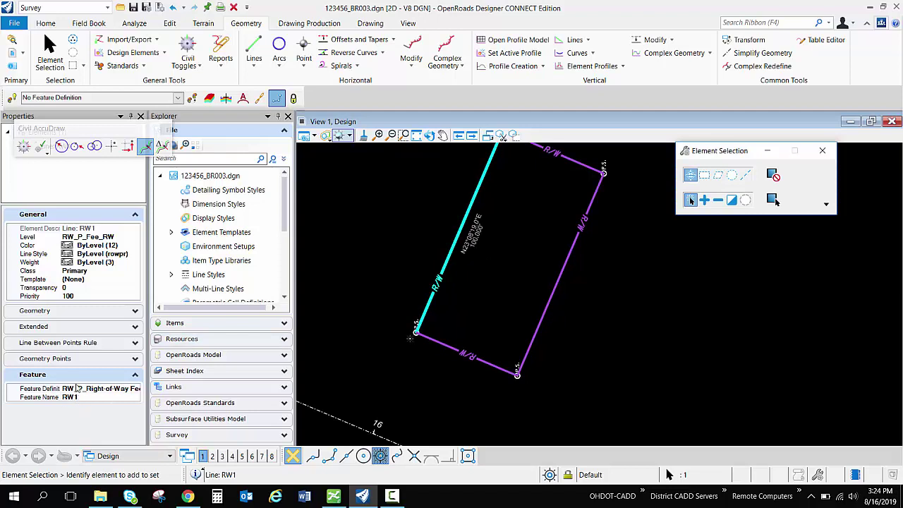
click(63, 343)
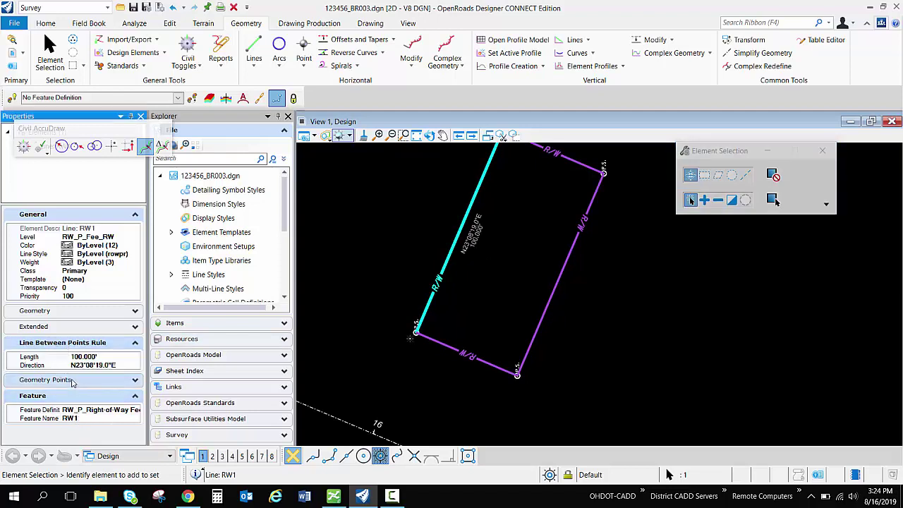
click(73, 380)
click(13, 393)
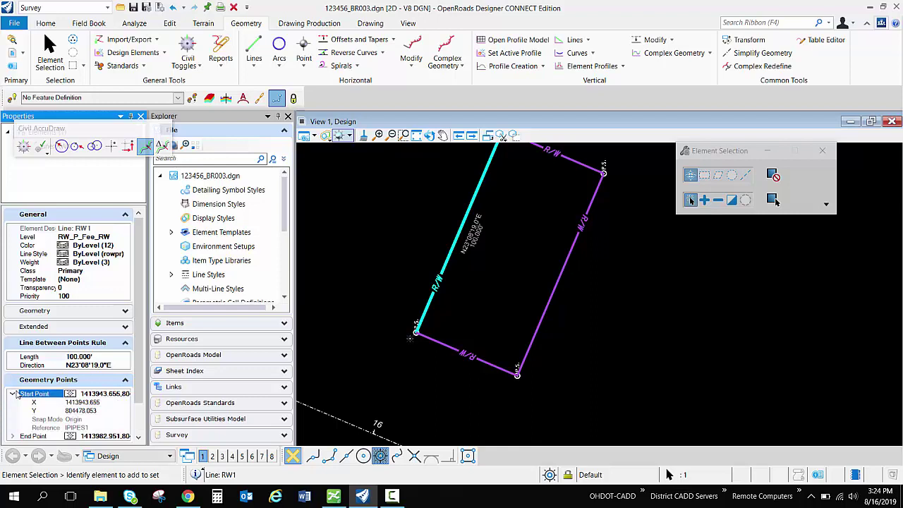
scroll(16, 394, down, 2)
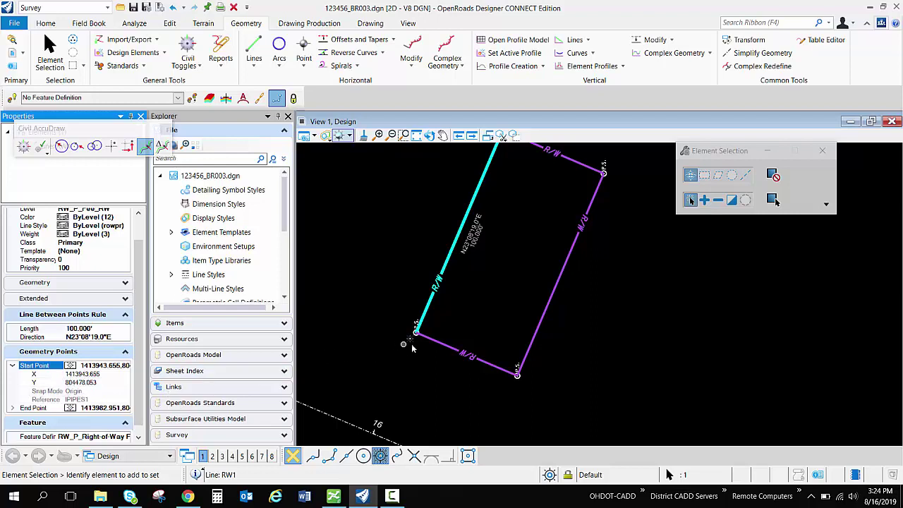
scroll(412, 346, up, 3)
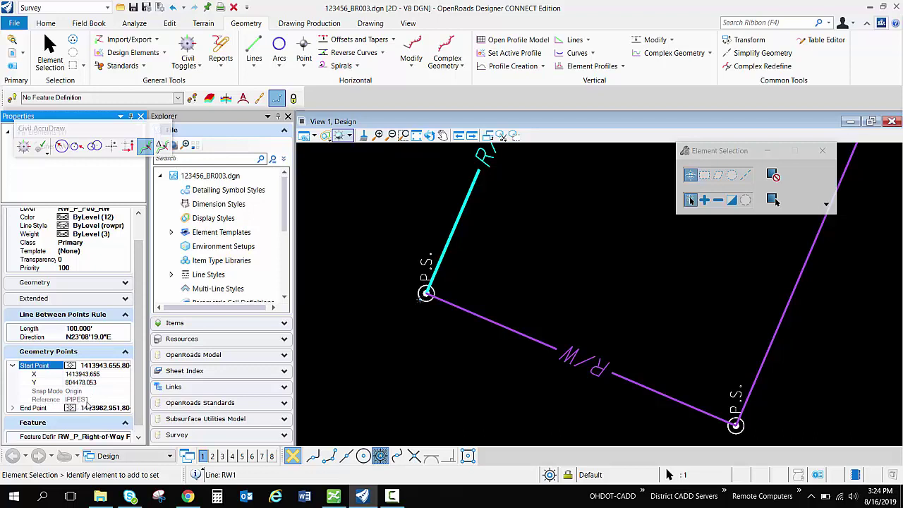
click(11, 409)
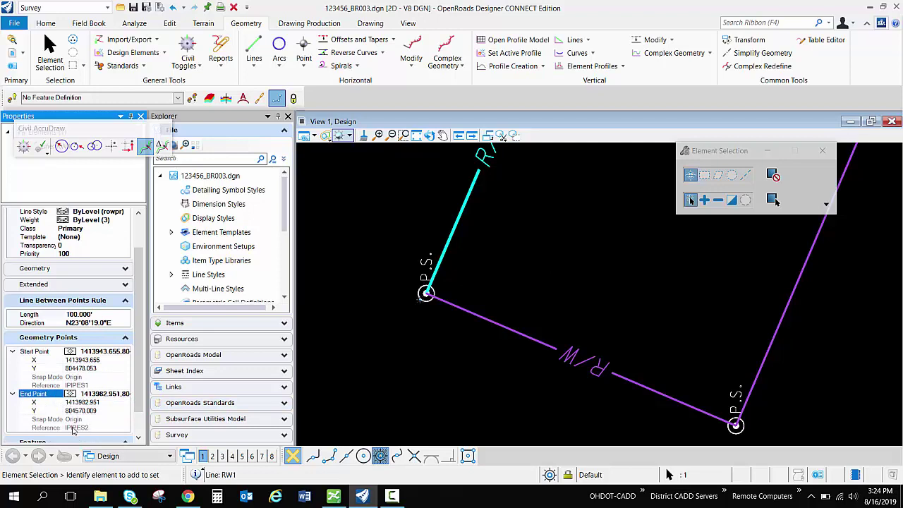
scroll(484, 280, down, 3)
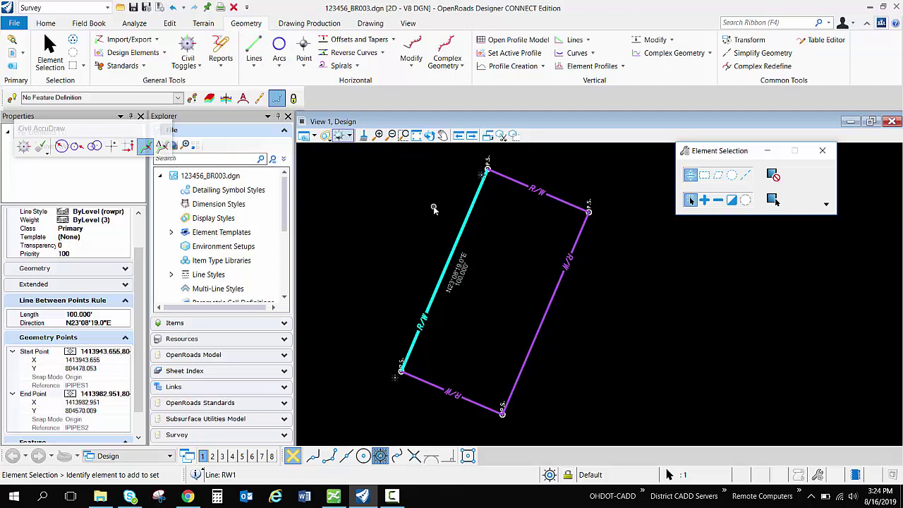
click(408, 216)
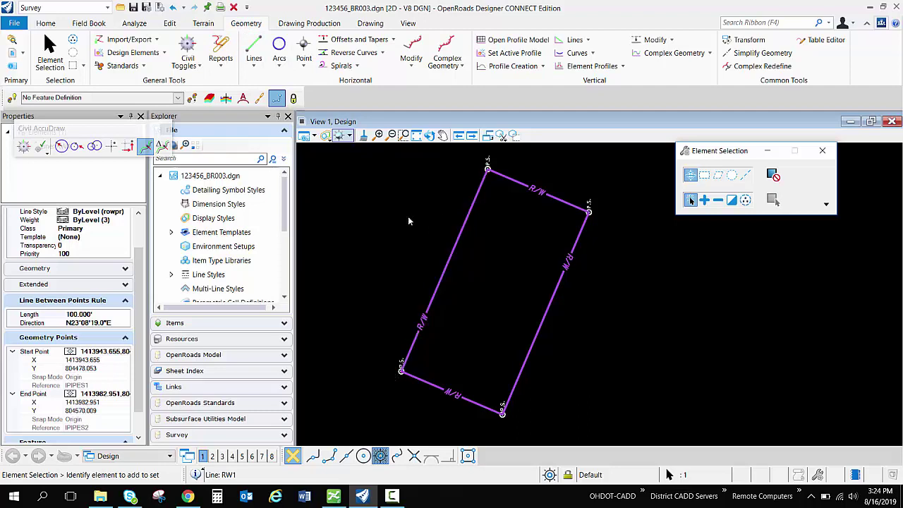
Start Complex By Element with the Automatic method and the RW_P_Right-of-Way Fee feature definition from the Linear Right-of-Way group.
click(446, 69)
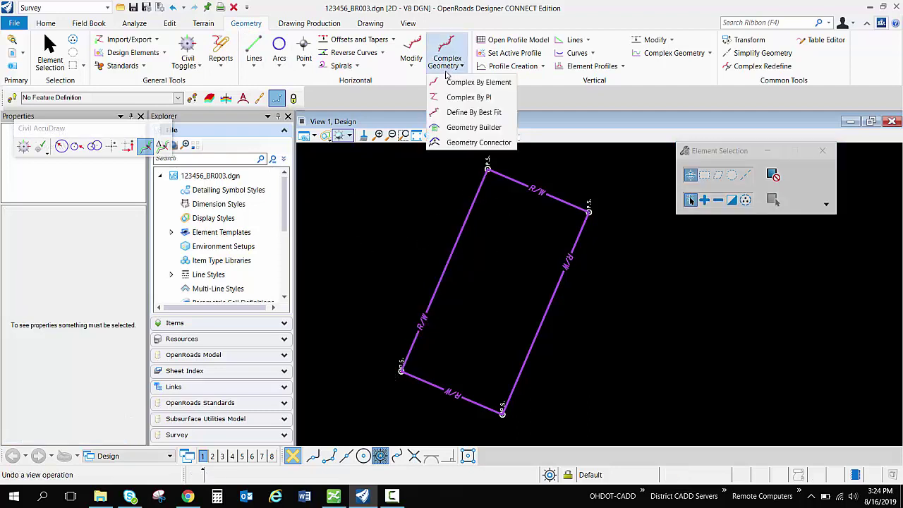
click(475, 82)
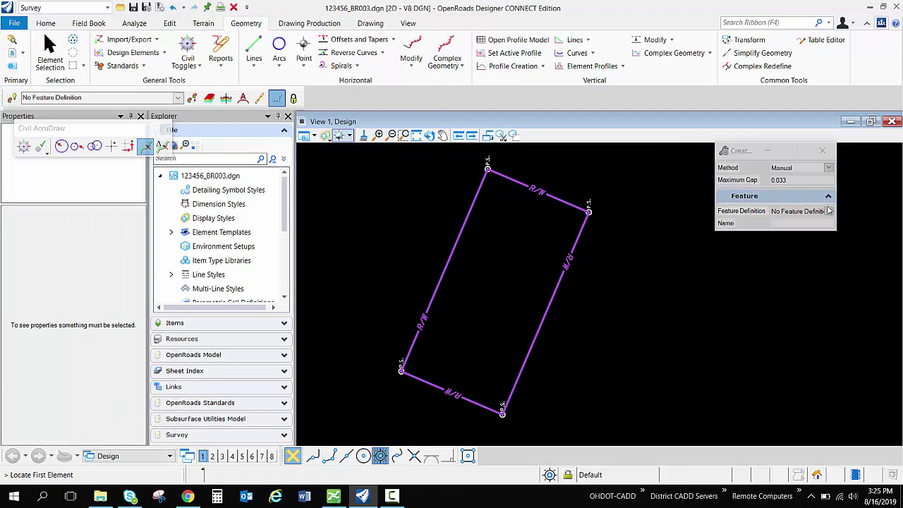
click(830, 167)
click(783, 186)
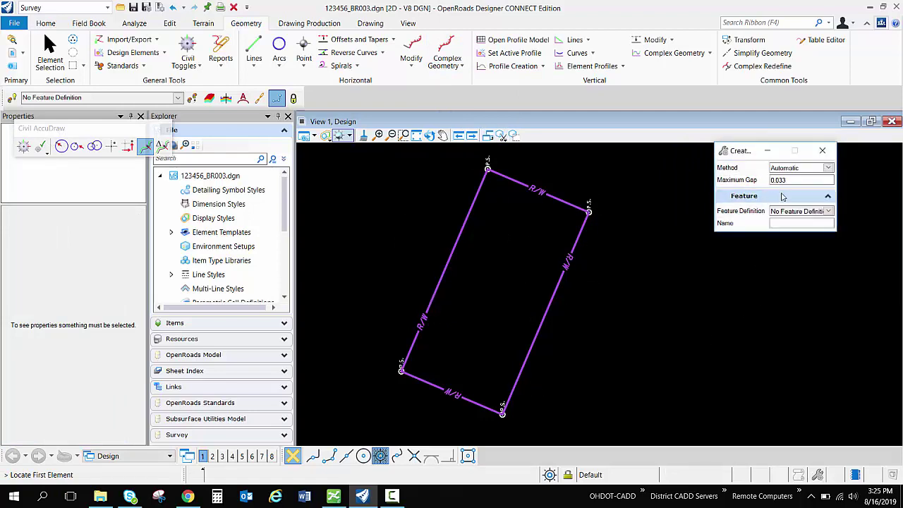
click(830, 211)
click(778, 240)
scroll(776, 272, down, 3)
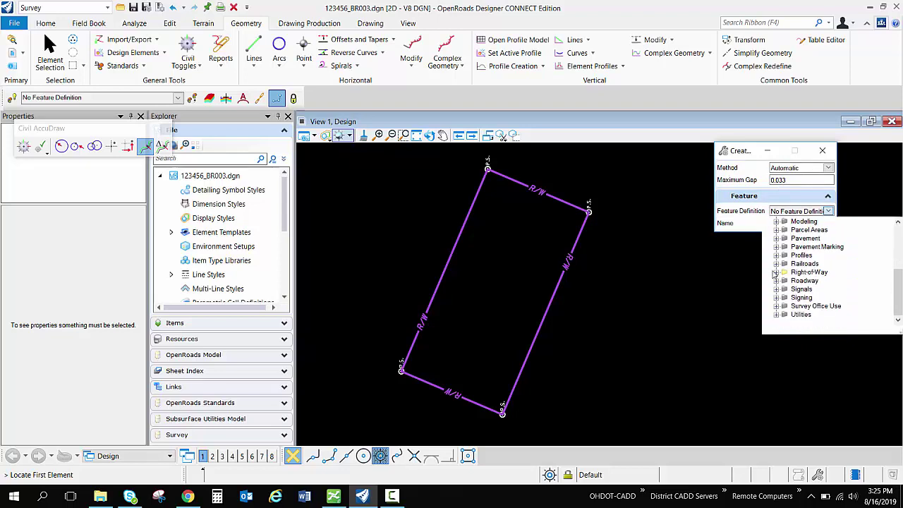
click(776, 273)
click(802, 269)
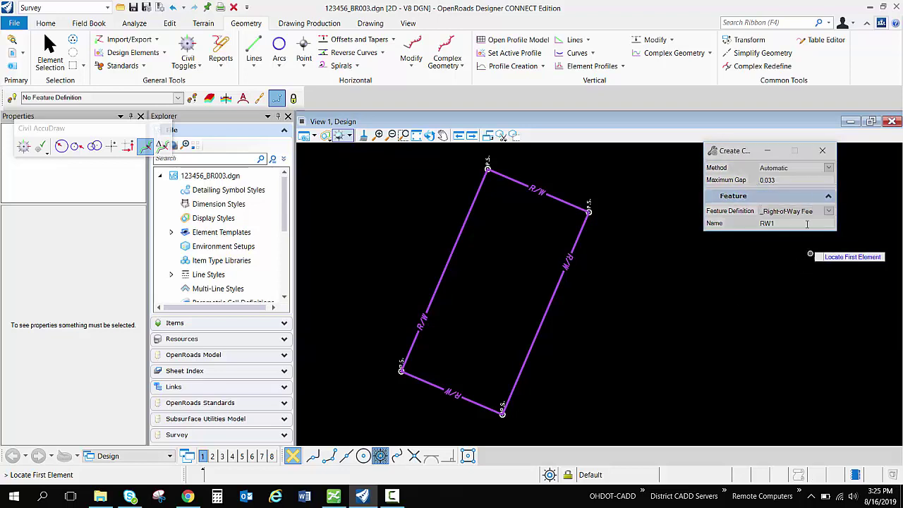
Name the complex element Parcel XXX and create it from the four connected right-of-way lines.
double_click(762, 225)
key(BackSpace)
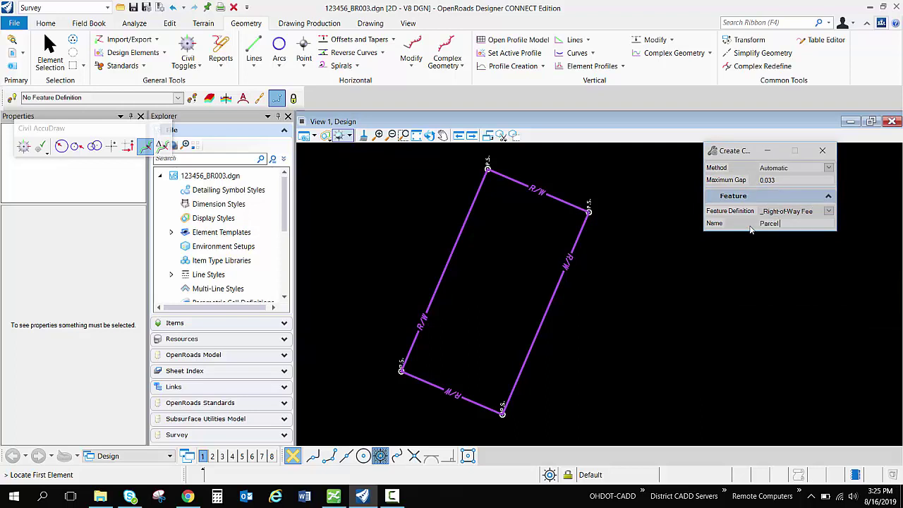
text(Parcel XXX)
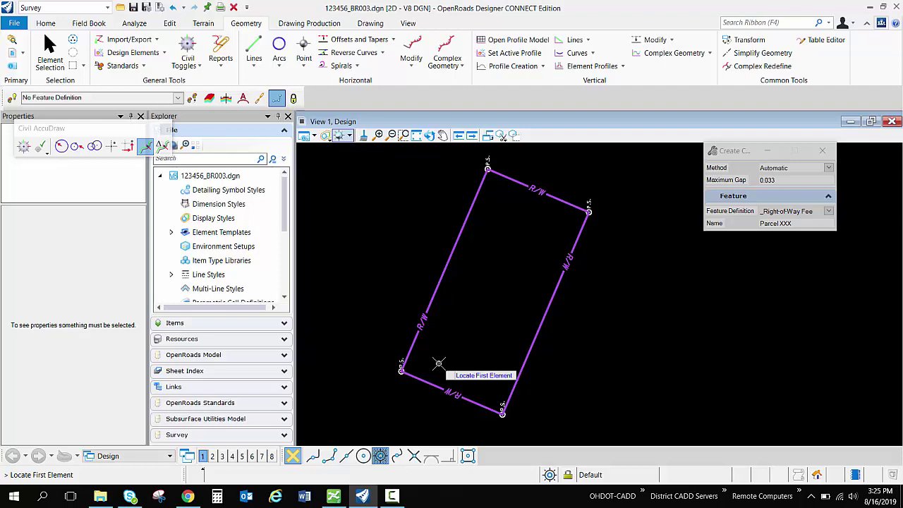
click(405, 355)
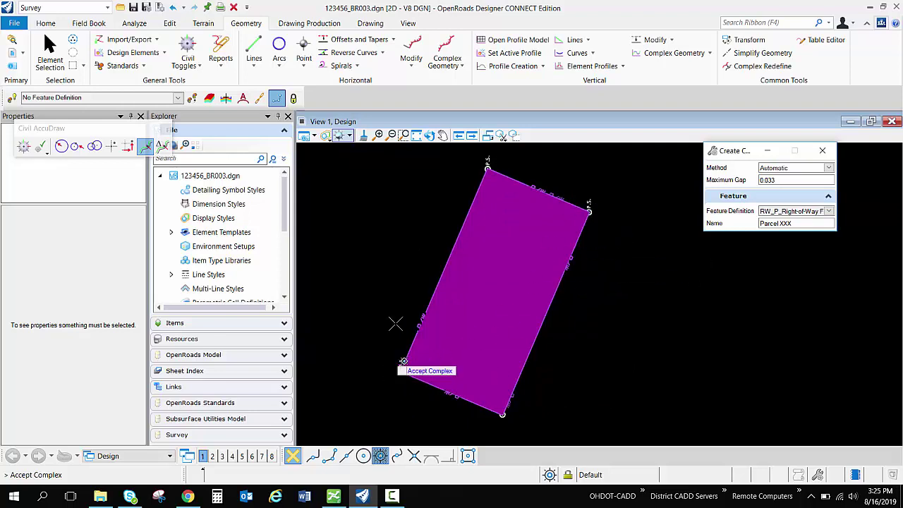
click(627, 268)
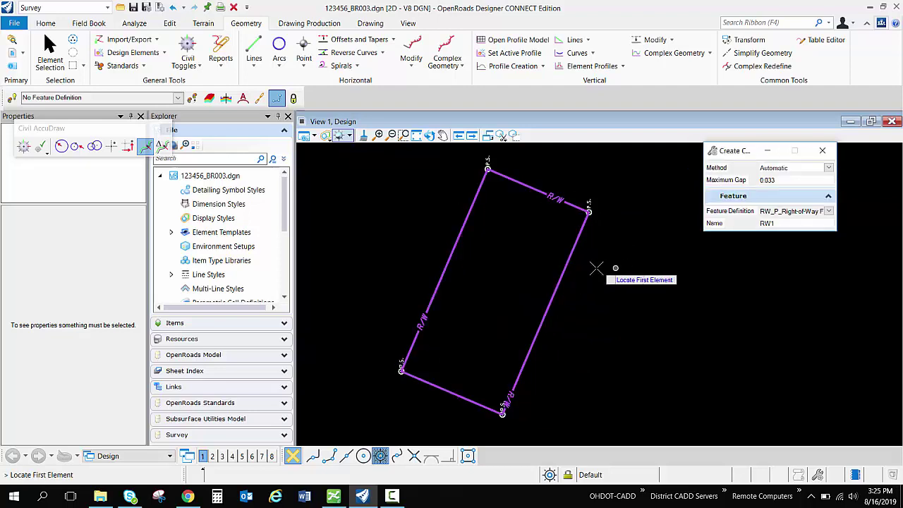
Examine the properties and feature name of the new complex right-of-way element, and deselect it.
click(50, 51)
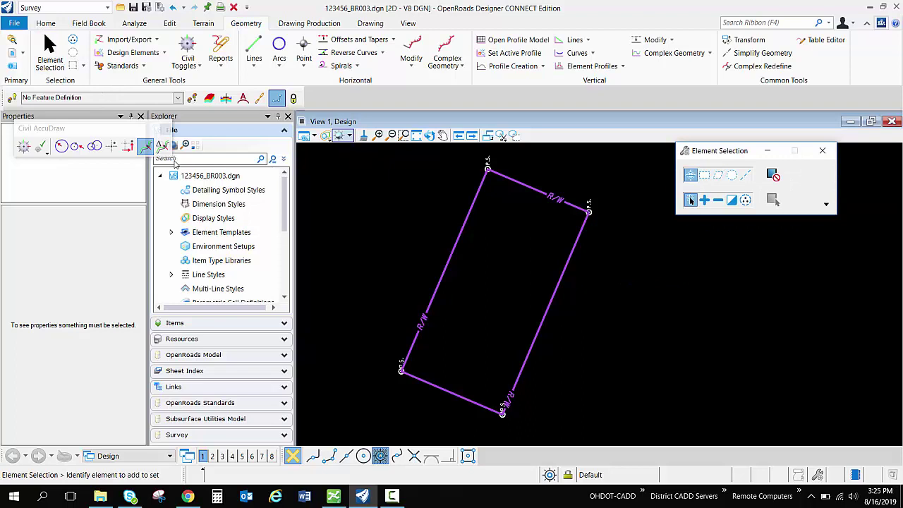
click(449, 264)
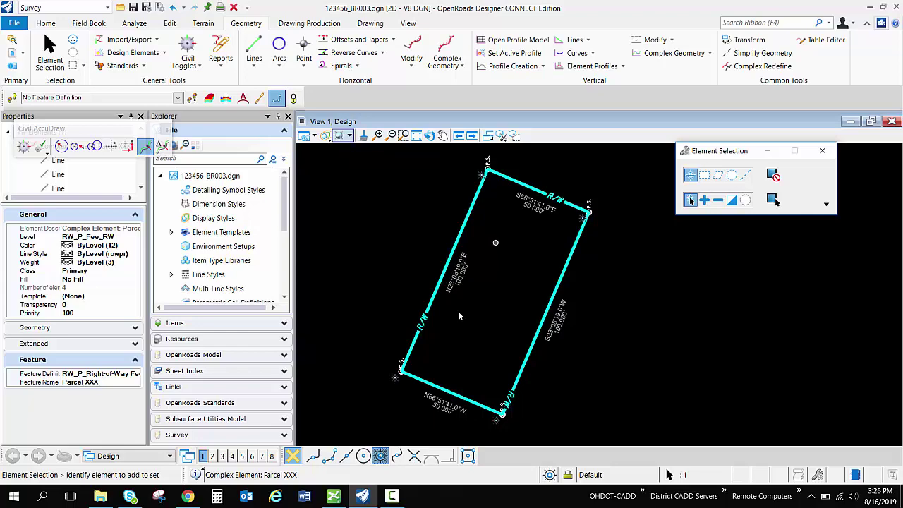
click(458, 282)
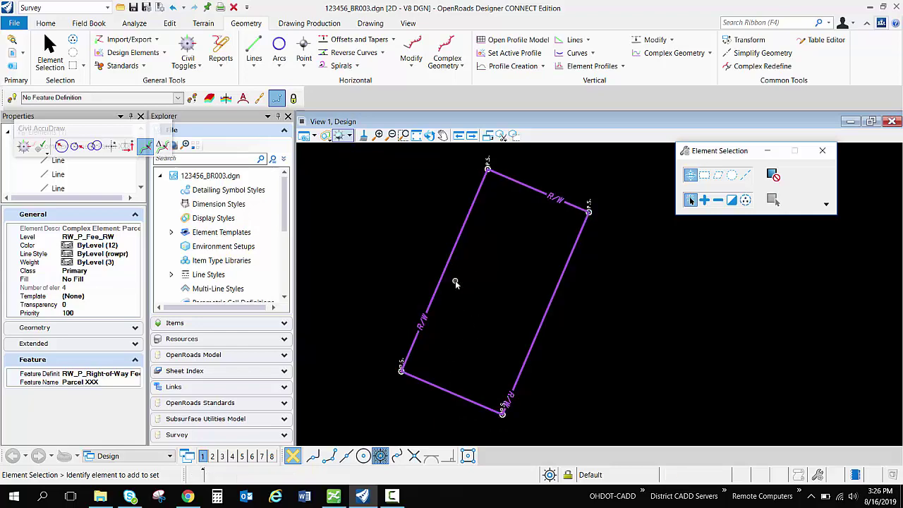
click(451, 274)
click(449, 274)
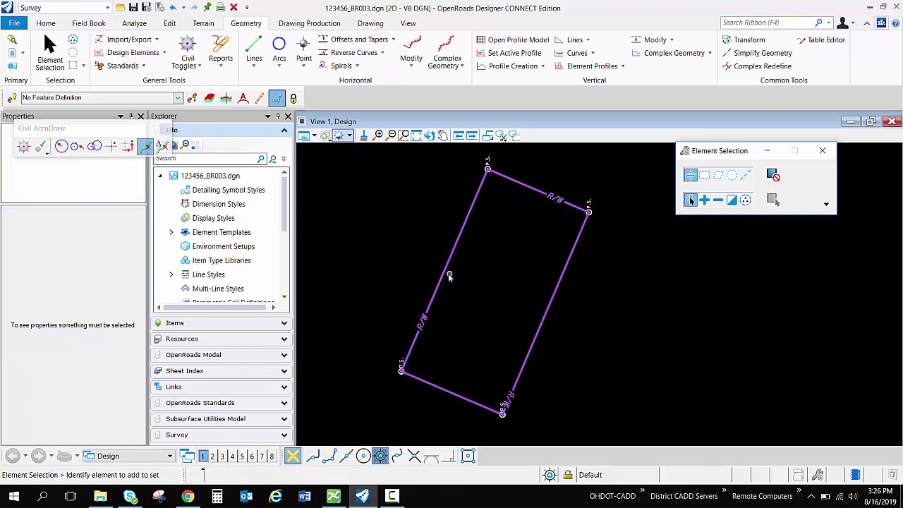
click(444, 273)
click(443, 274)
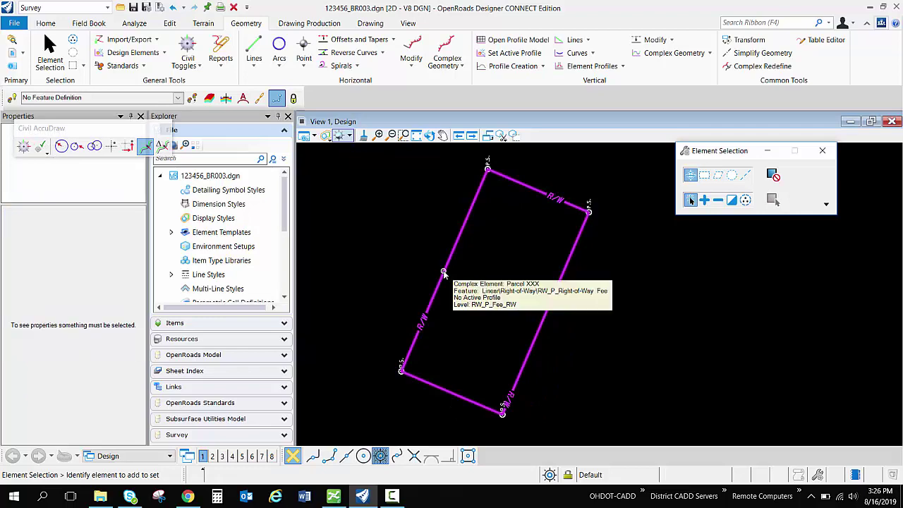
click(443, 274)
click(443, 274)
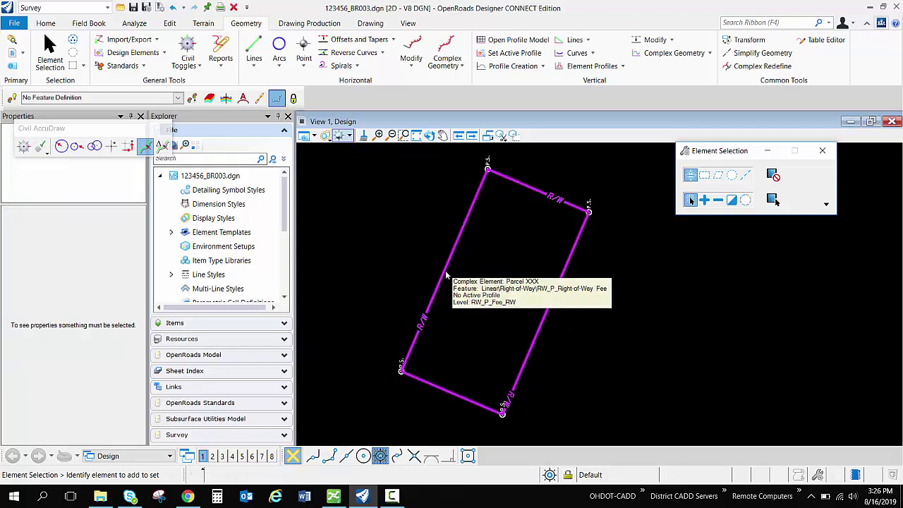
click(443, 274)
click(462, 279)
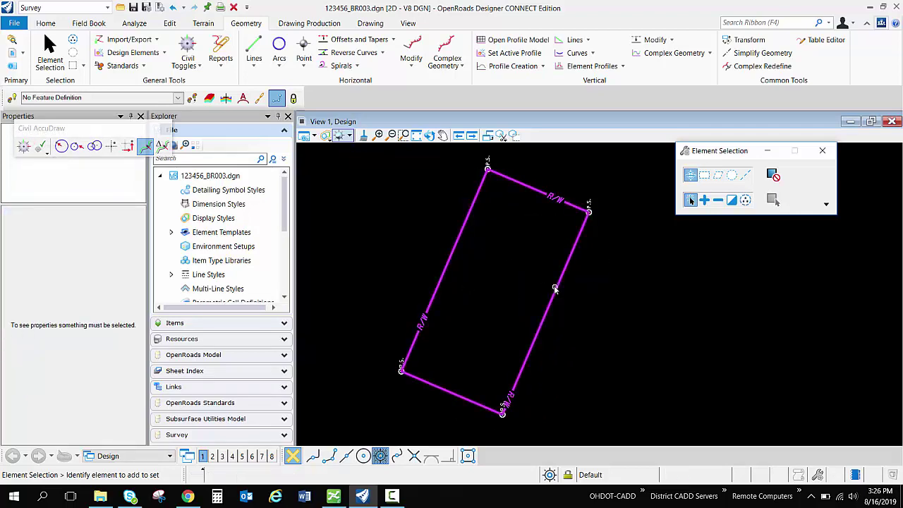
Generate the horizontal geometry report for the Parcel XXX complex element and maximize the report browser.
scroll(578, 287, down, 4)
scroll(558, 300, up, 2)
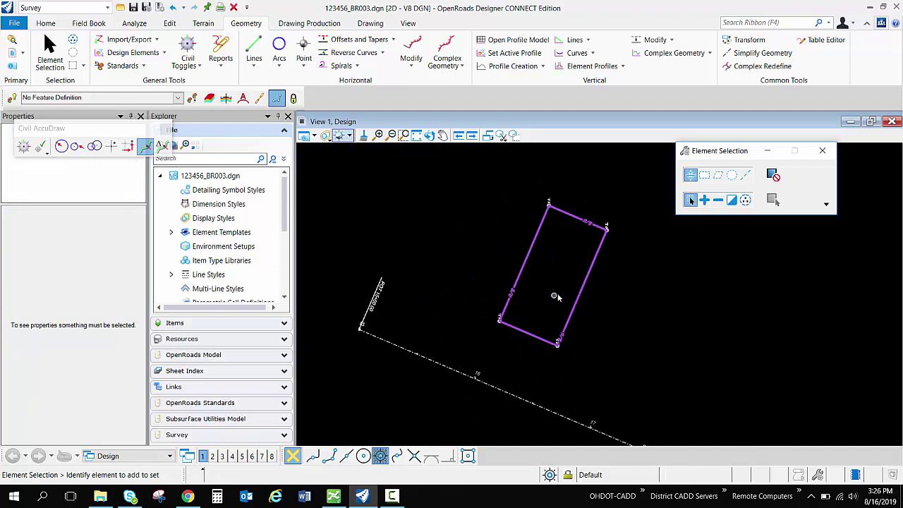
click(528, 263)
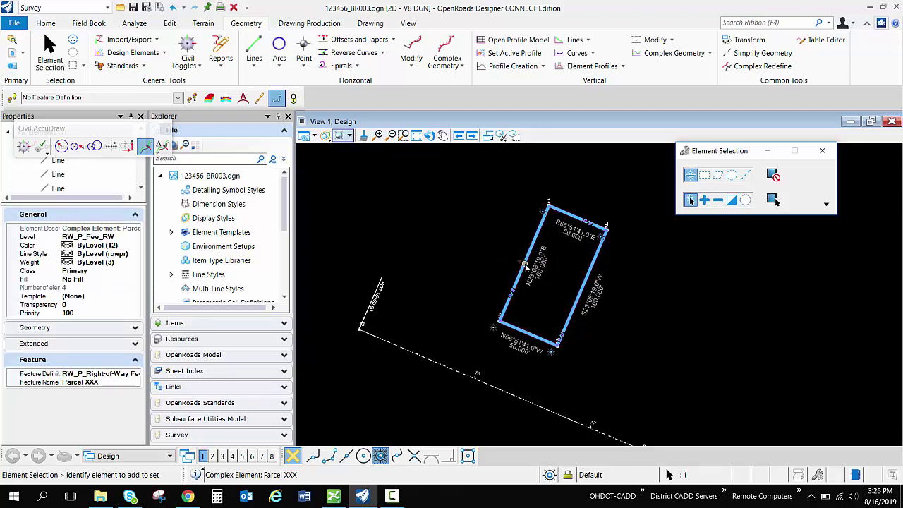
mouse_move(528, 258)
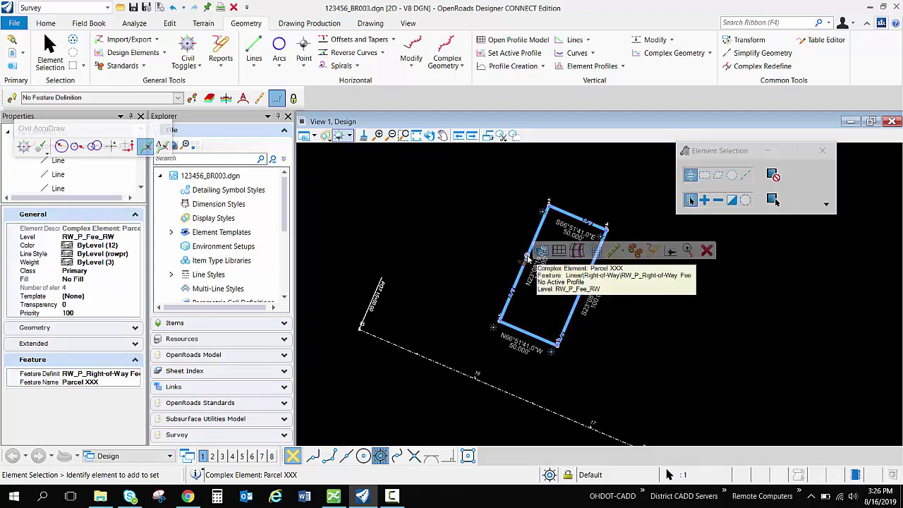
click(653, 252)
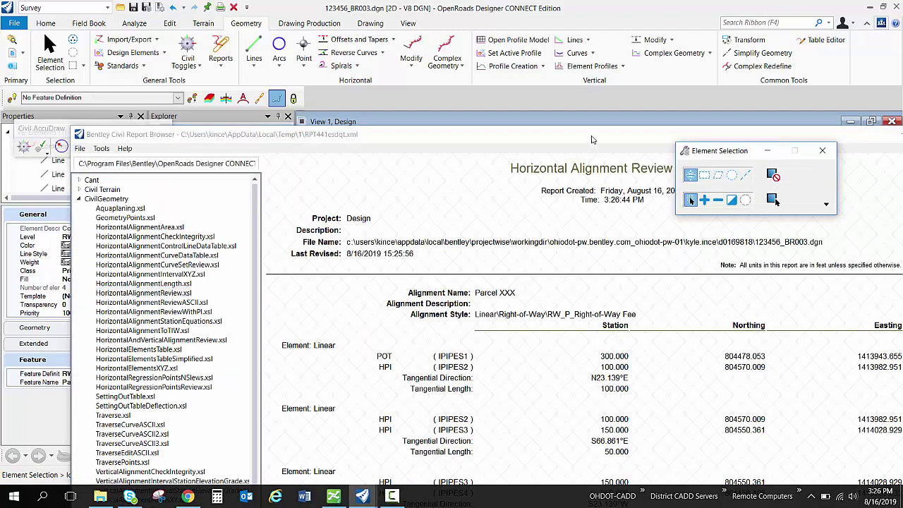
drag(592, 139, 525, 4)
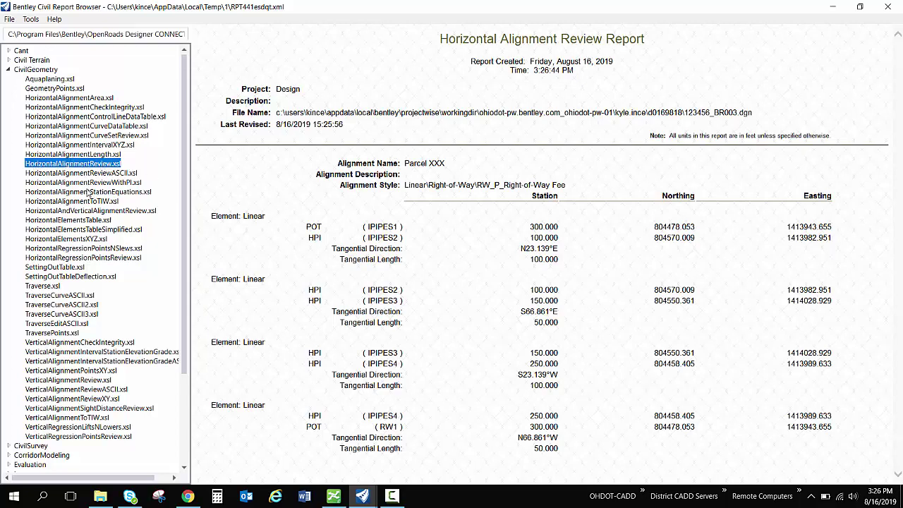
View the parcel's report with the HorizontalAlignmentLegalDescriptionReference style sheet, its ASCII version, and the ParcelLayoutFromReference style sheet.
scroll(88, 199, down, 4)
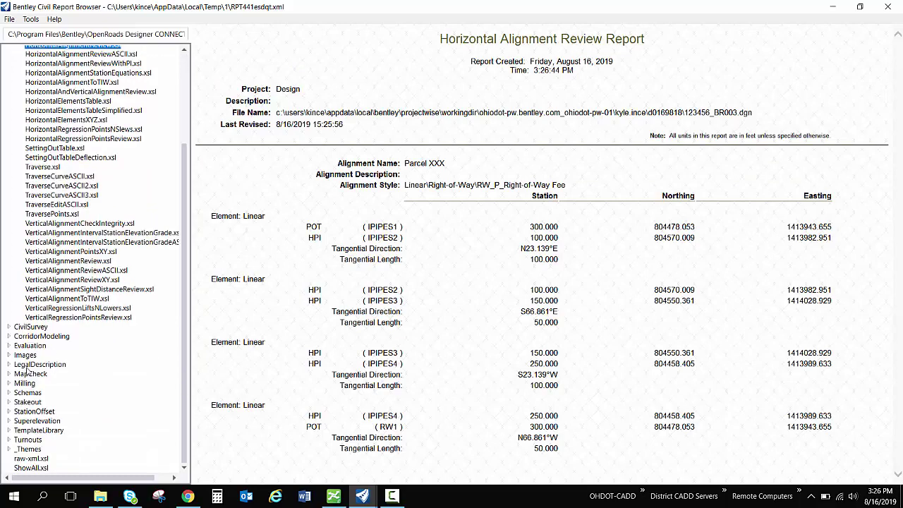
click(8, 365)
click(102, 362)
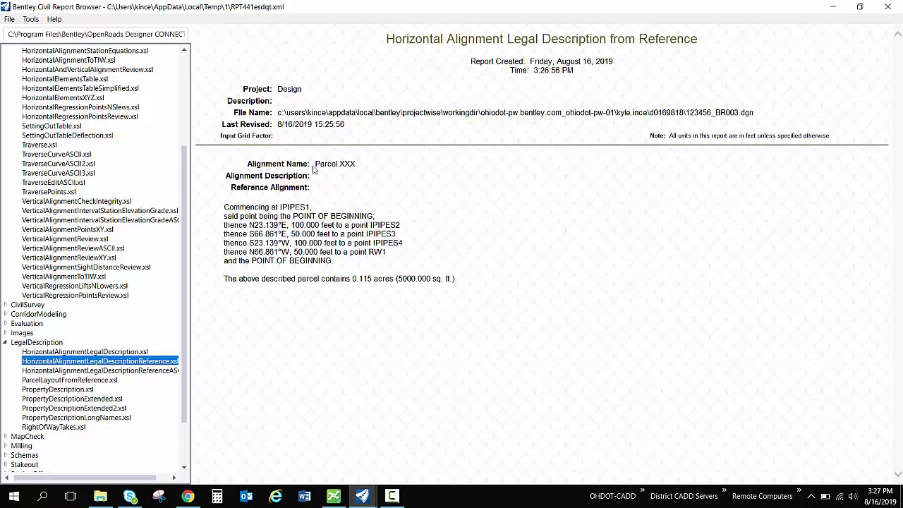
click(356, 166)
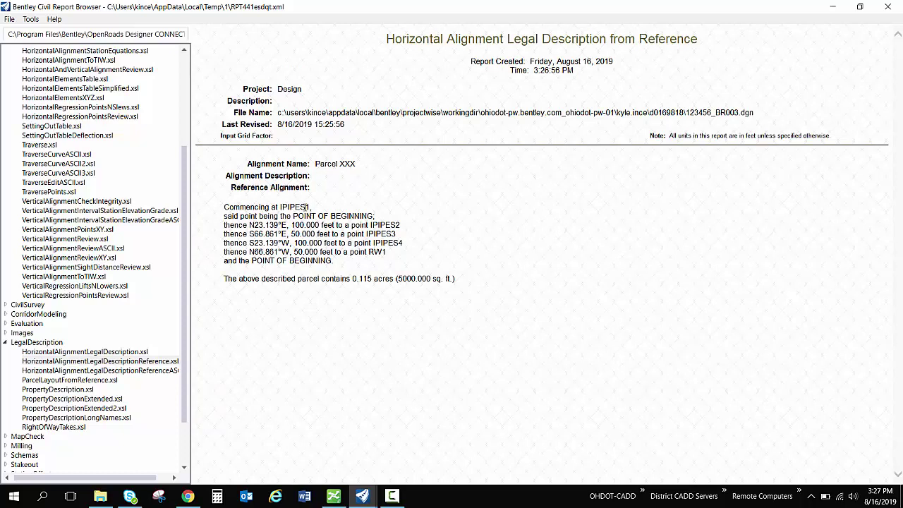
double_click(308, 207)
click(309, 208)
click(95, 372)
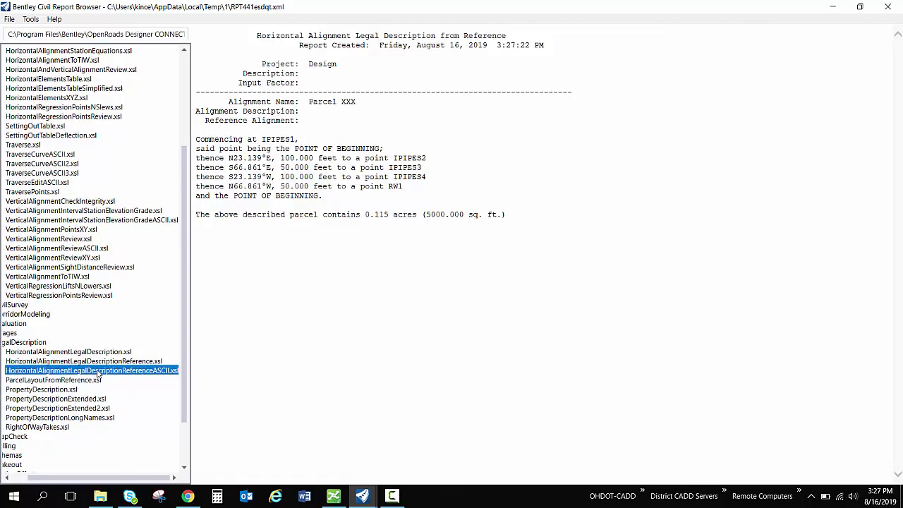
click(89, 381)
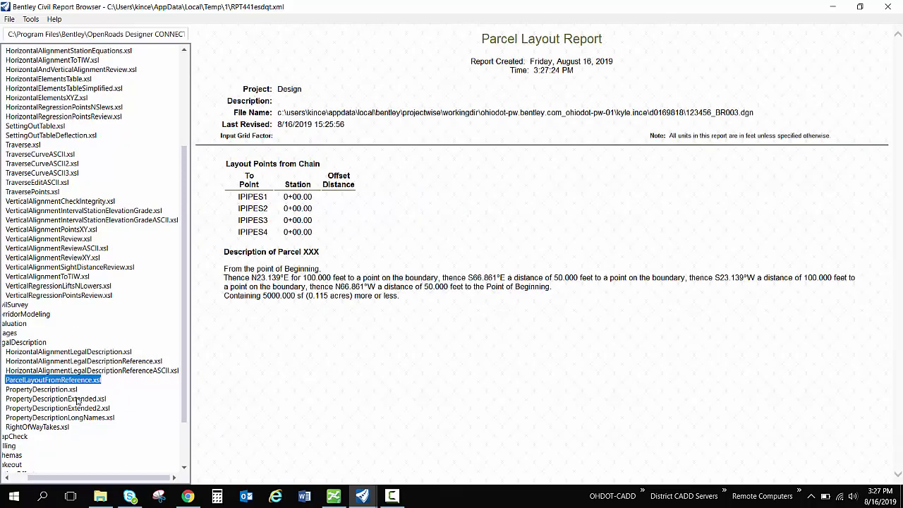
View the parcel's map check report with the MapCheck and MapCheckASCII style sheets.
scroll(79, 401, down, 2)
drag(71, 479, 50, 478)
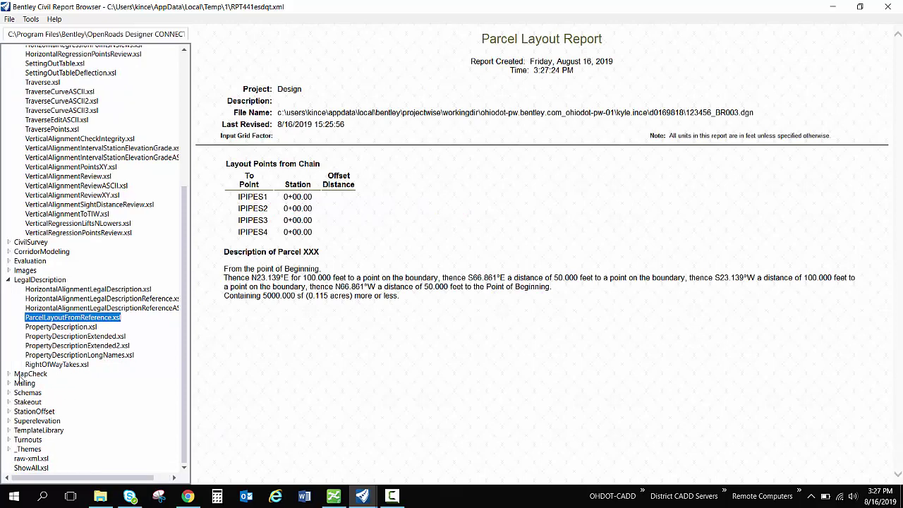
click(9, 374)
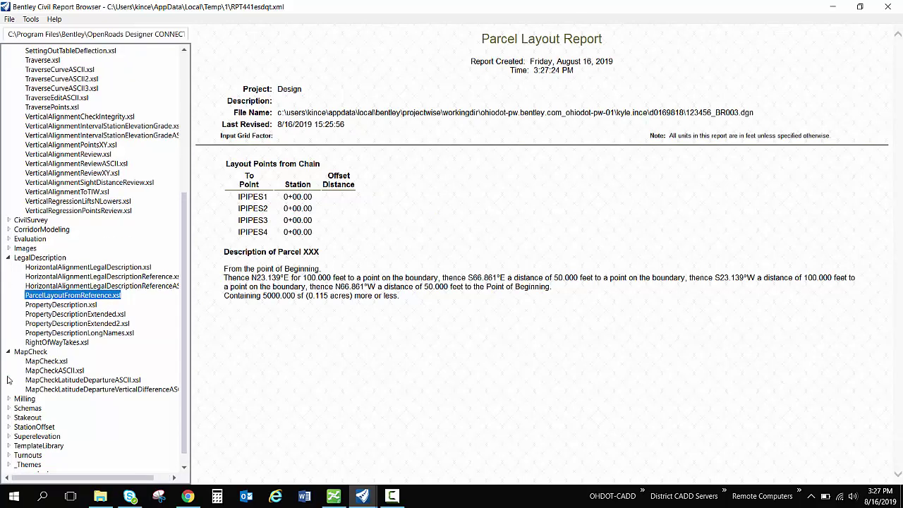
click(47, 363)
click(46, 371)
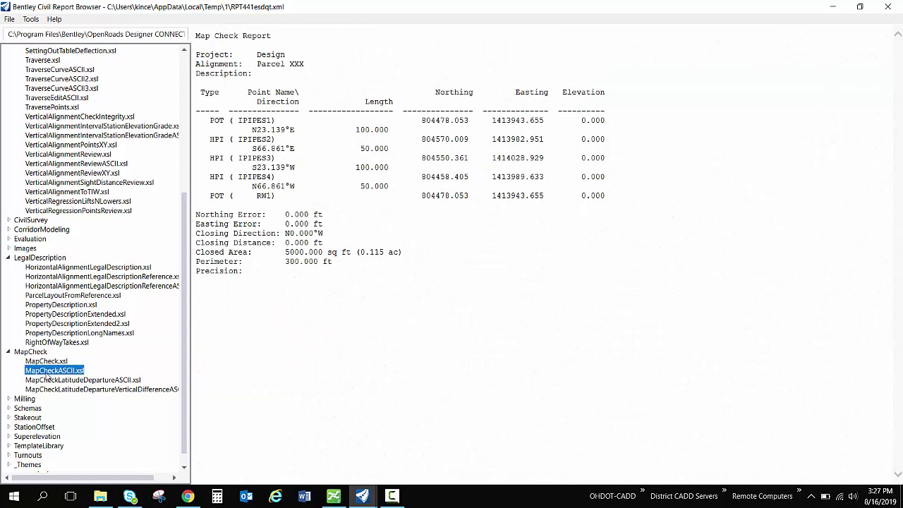
Start changing the report browser's style sheet root and collapse the Windows (C:) drive in the folder tree.
scroll(47, 372, up, 8)
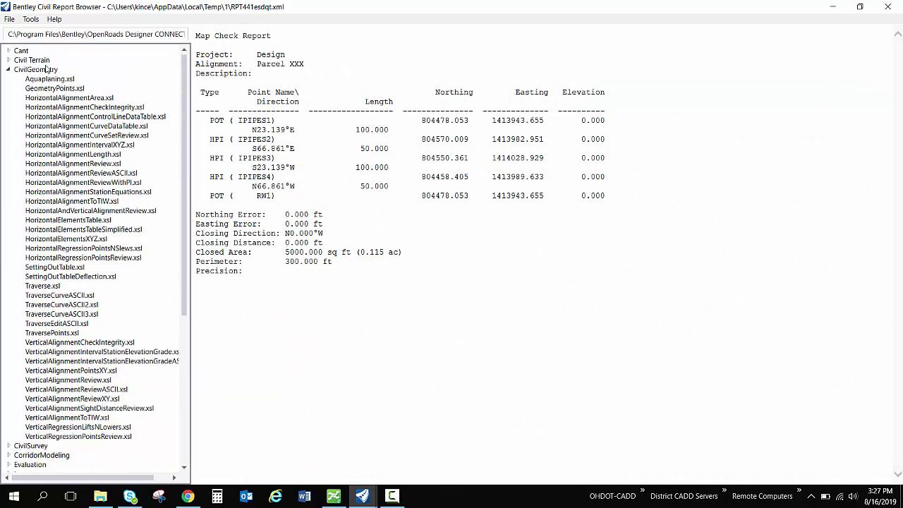
click(30, 19)
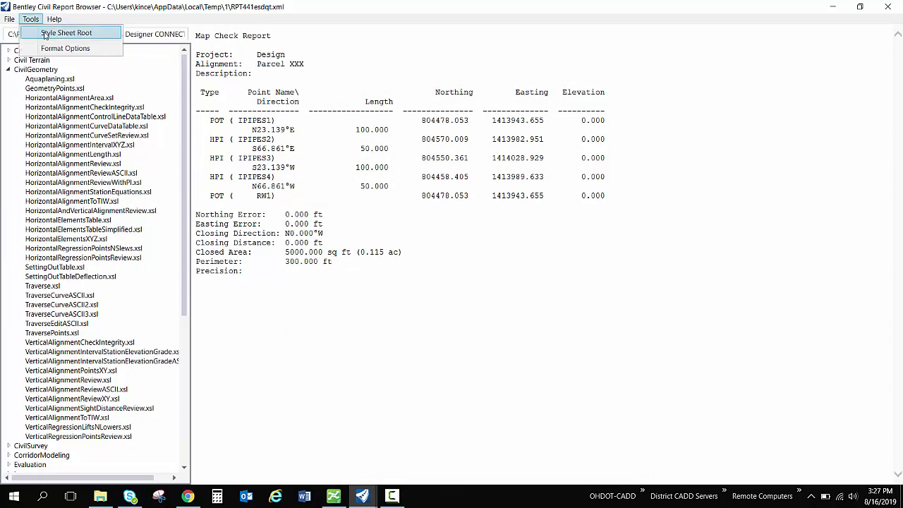
click(74, 33)
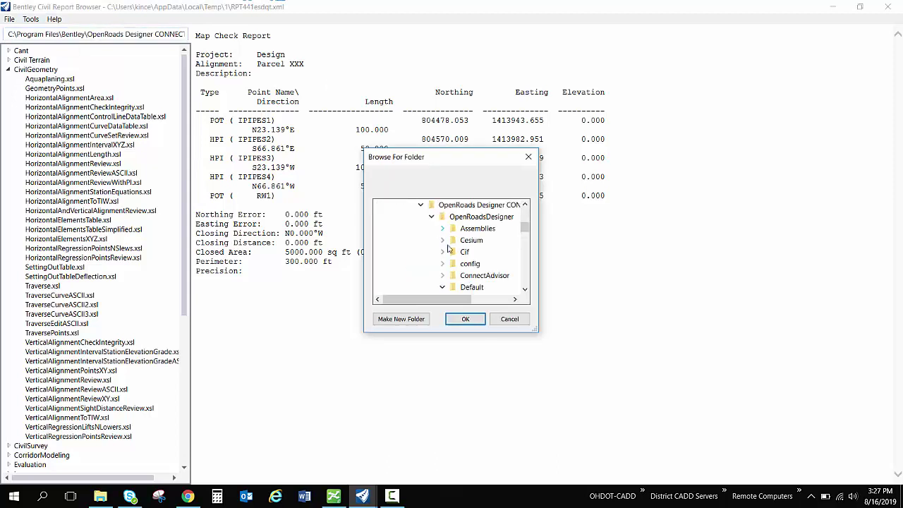
scroll(446, 246, up, 5)
scroll(445, 226, up, 3)
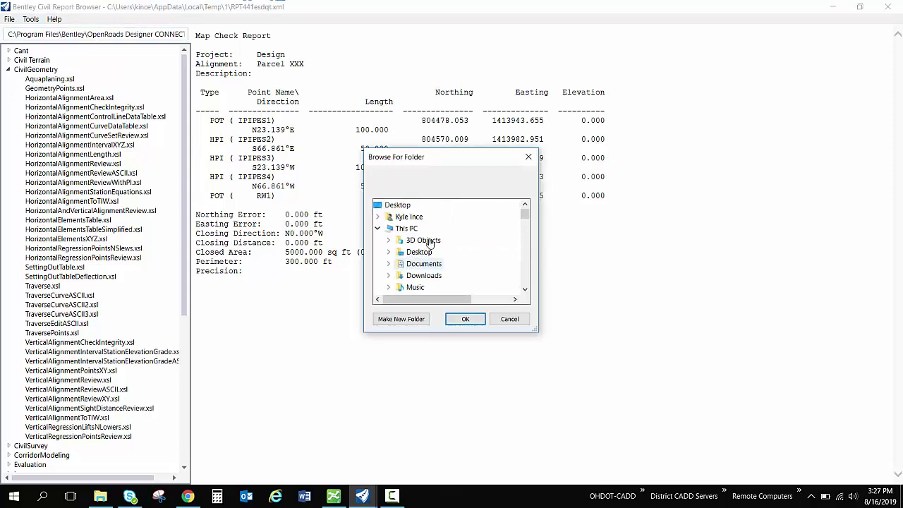
scroll(402, 239, down, 4)
scroll(384, 237, down, 5)
scroll(391, 243, up, 10)
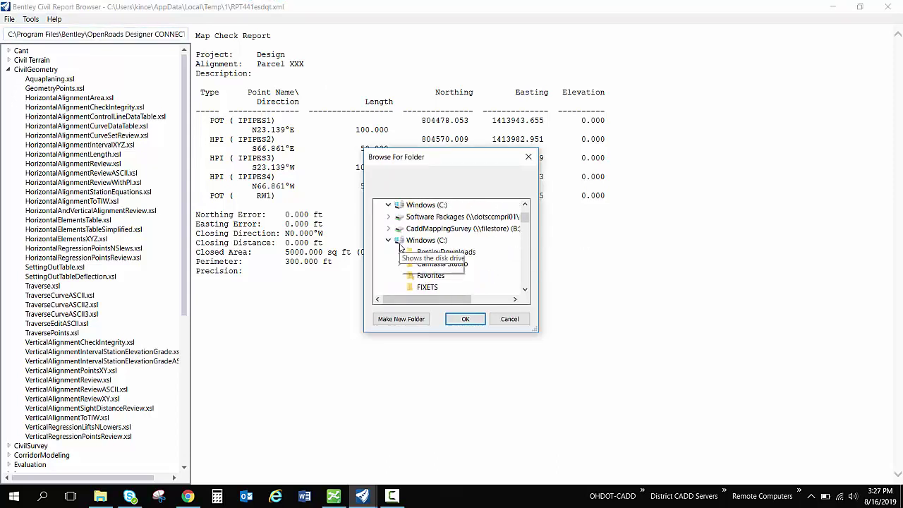
double_click(388, 228)
scroll(387, 265, down, 2)
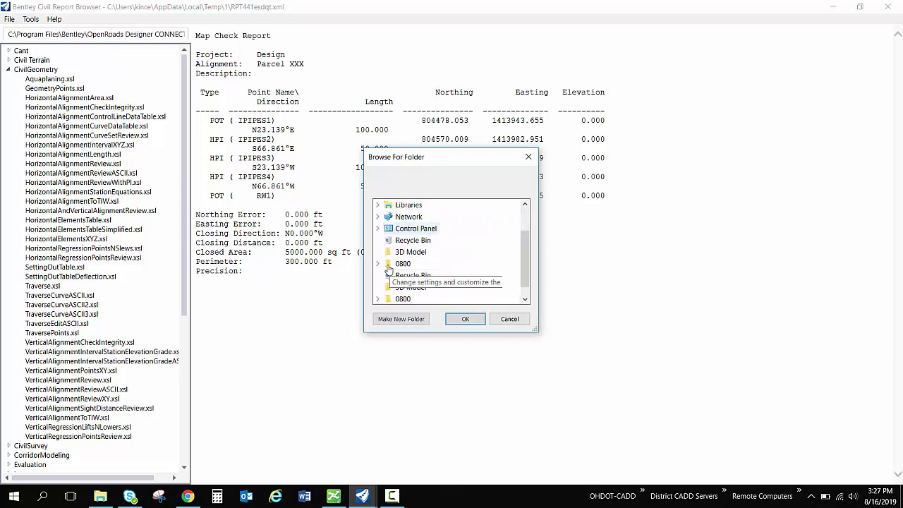
scroll(387, 267, up, 1)
double_click(406, 228)
scroll(431, 281, down, 2)
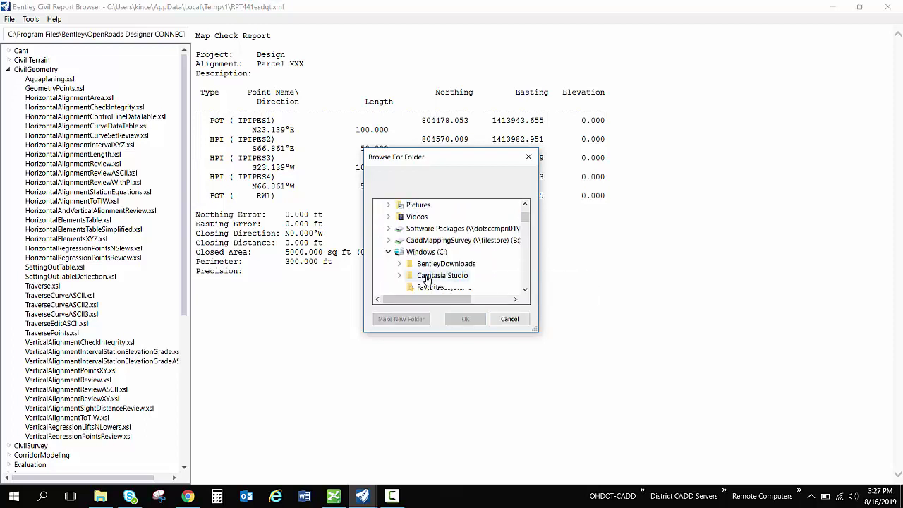
scroll(432, 271, down, 3)
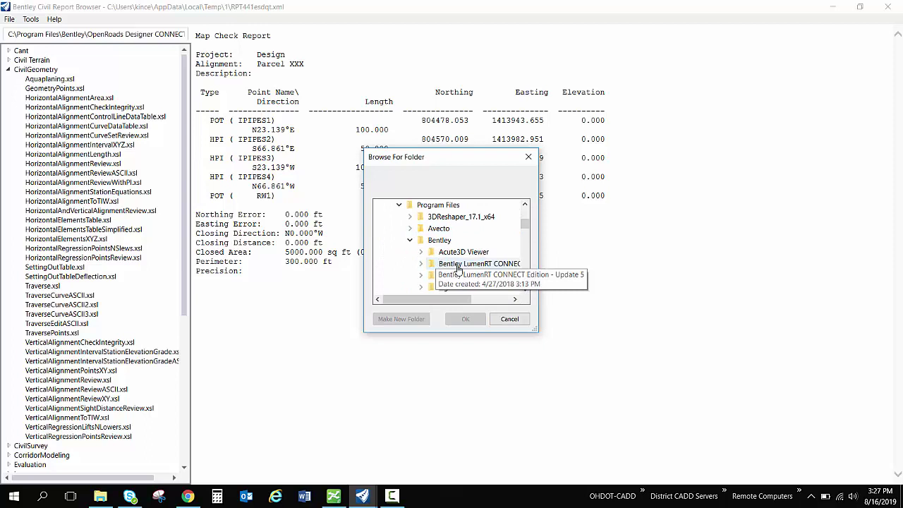
scroll(457, 268, up, 3)
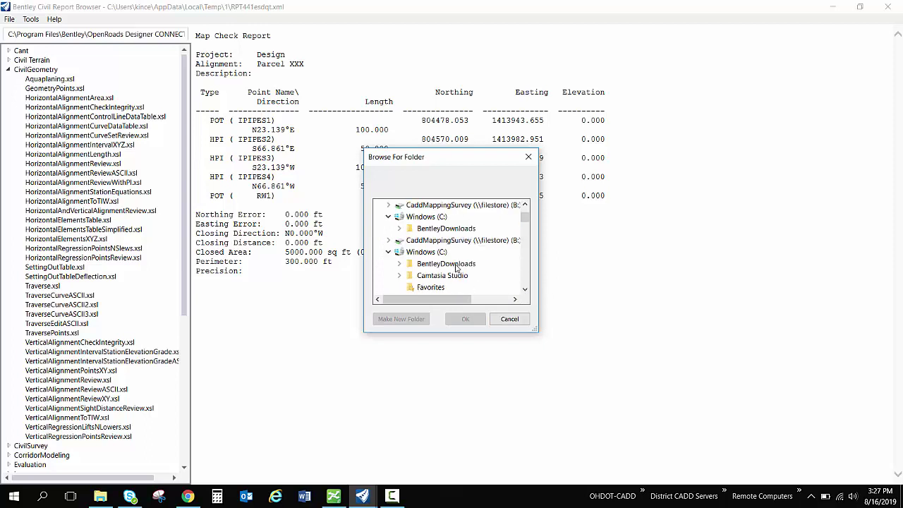
scroll(456, 268, up, 2)
click(389, 287)
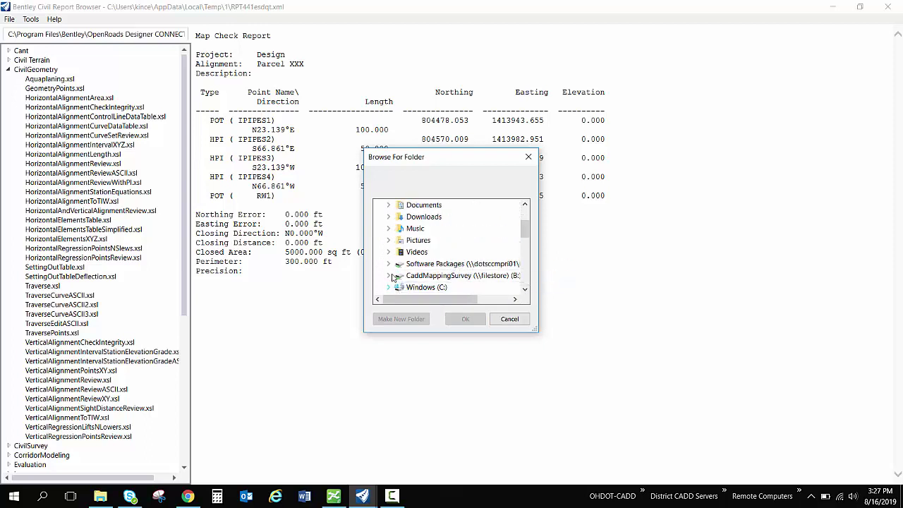
scroll(402, 272, down, 2)
Set the style sheet root to the Reports folder under OHDOT_CONNECT, WorkSpaces, OHDOT, Standards on the I: drive.
double_click(405, 243)
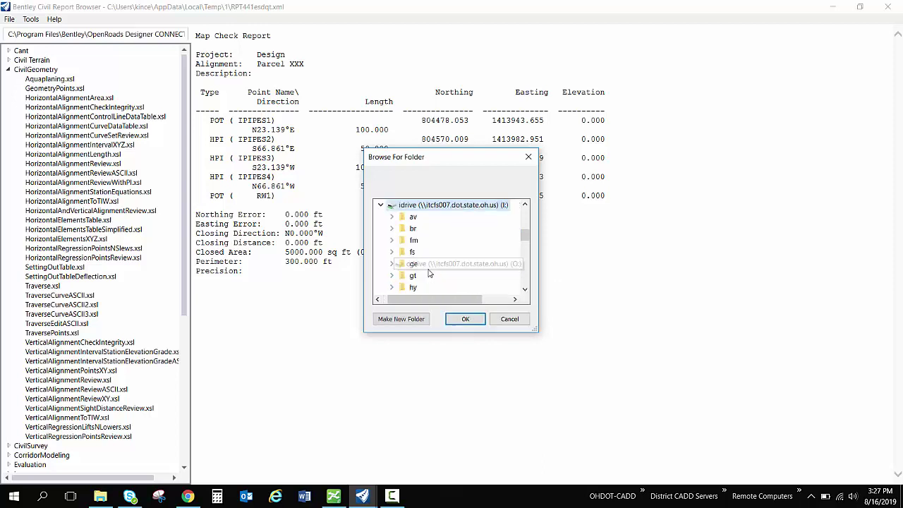
scroll(438, 262, down, 5)
click(438, 217)
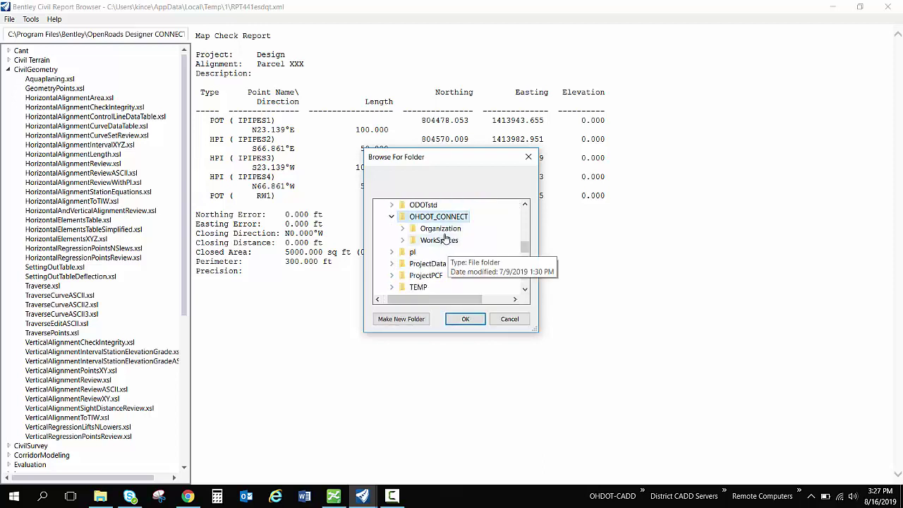
click(437, 238)
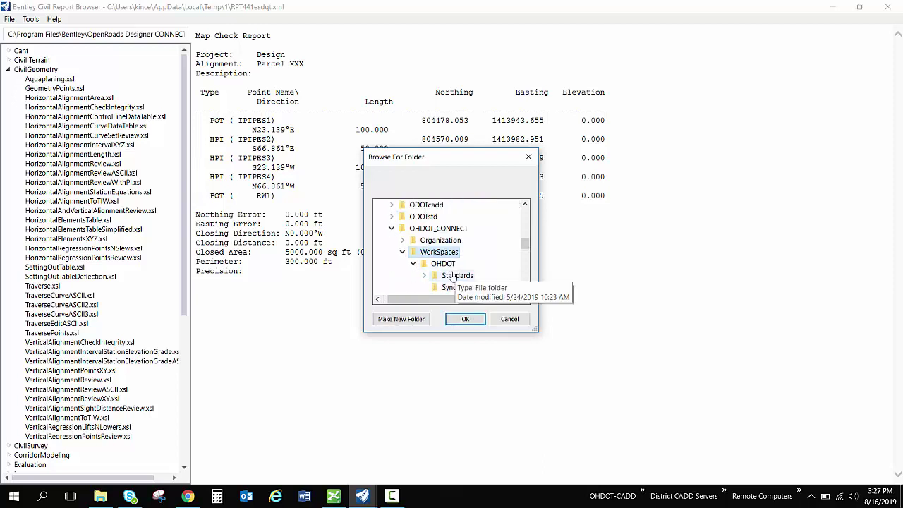
scroll(460, 275, down, 1)
double_click(458, 241)
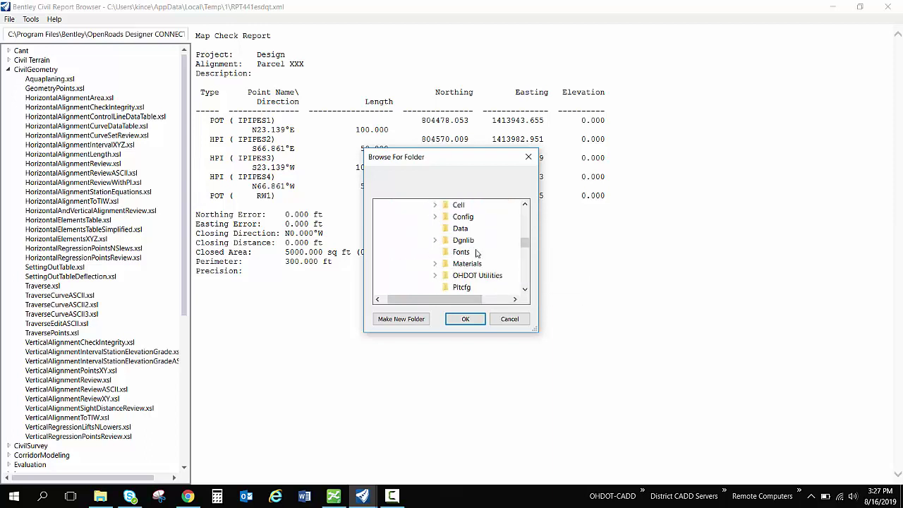
scroll(471, 258, down, 2)
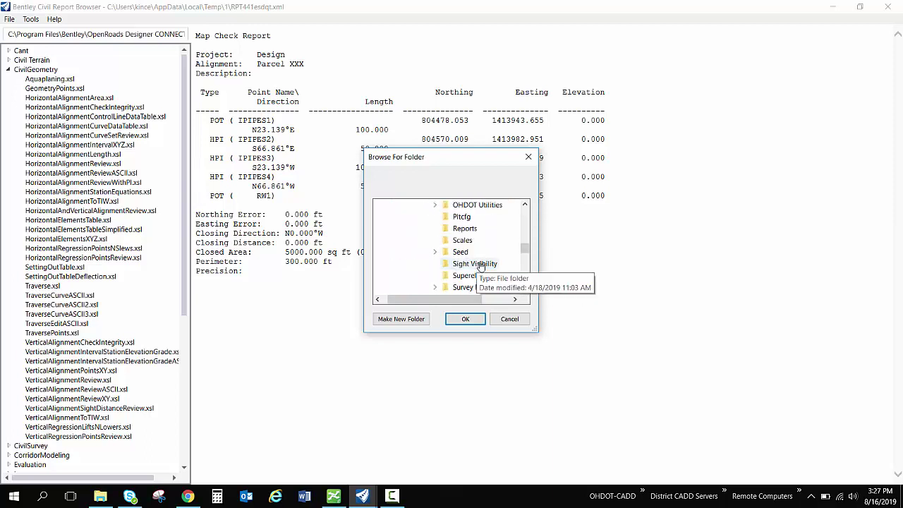
click(468, 229)
click(466, 319)
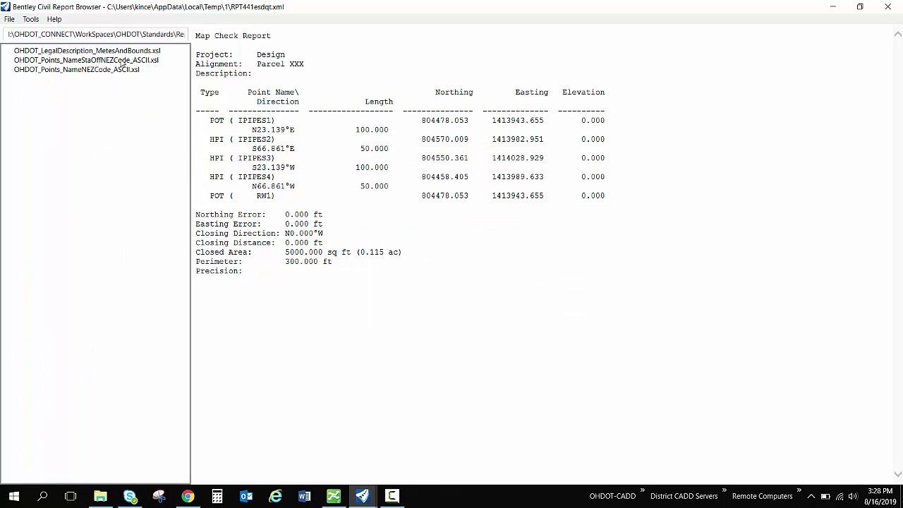
Open the parcel's report with the OHDOT_LegalDescription_MetesAndBounds style sheet, copy all the "Thence" description text, and close the report browser.
click(64, 53)
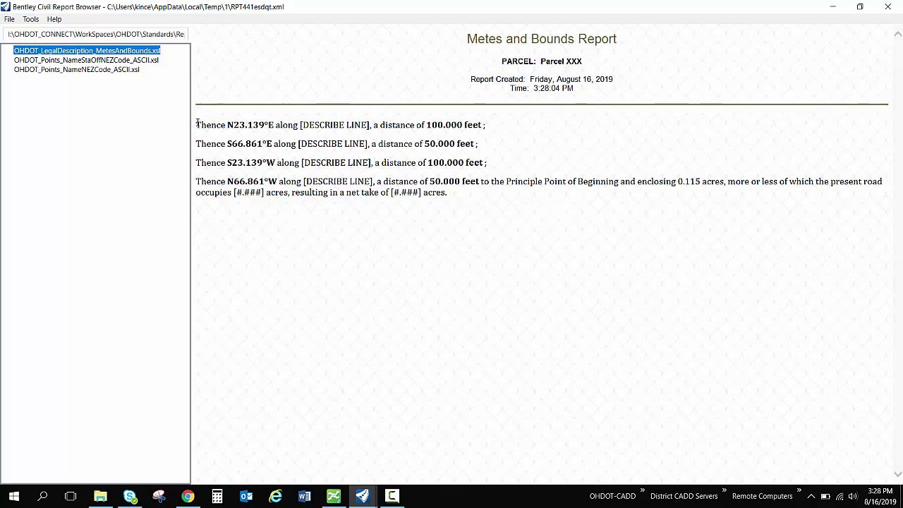
drag(199, 125, 555, 224)
right_click(354, 149)
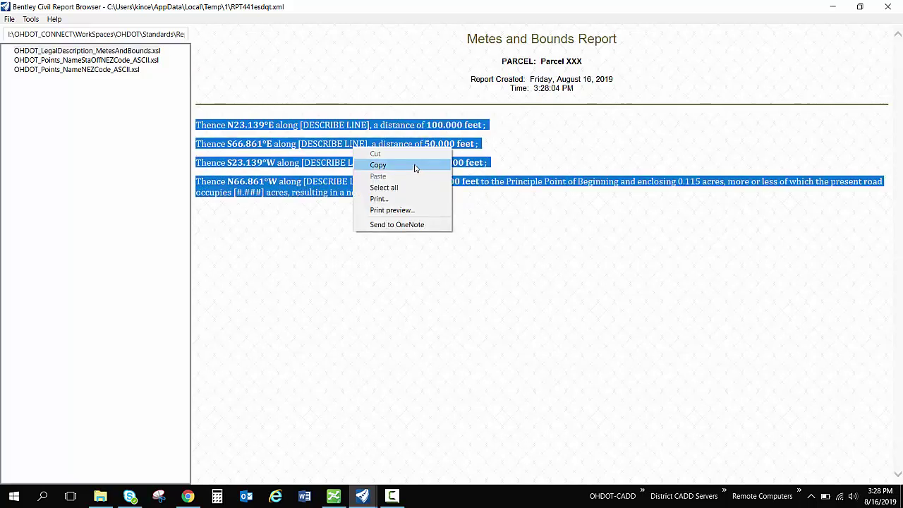
click(415, 165)
click(586, 262)
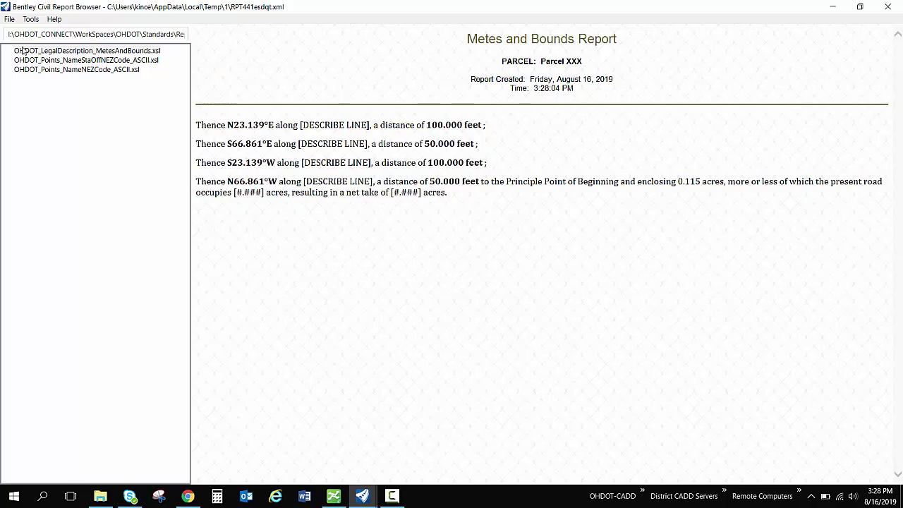
click(887, 7)
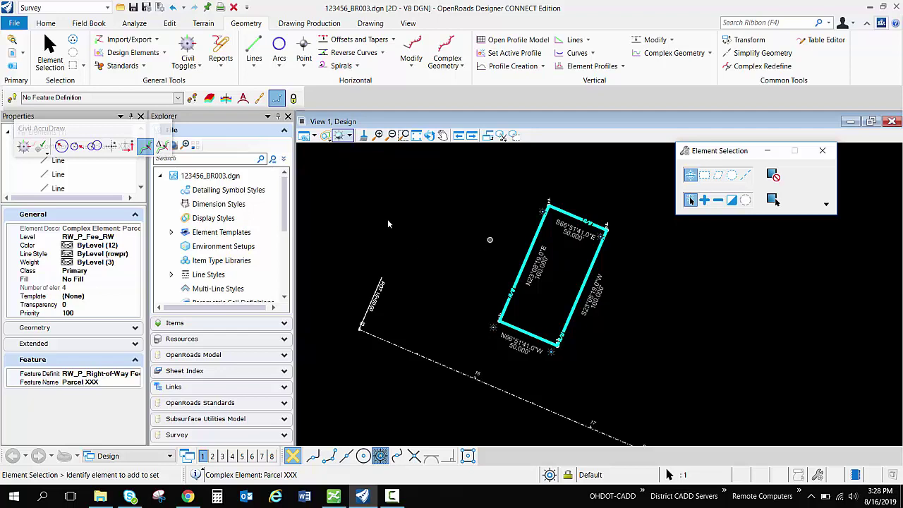
click(221, 58)
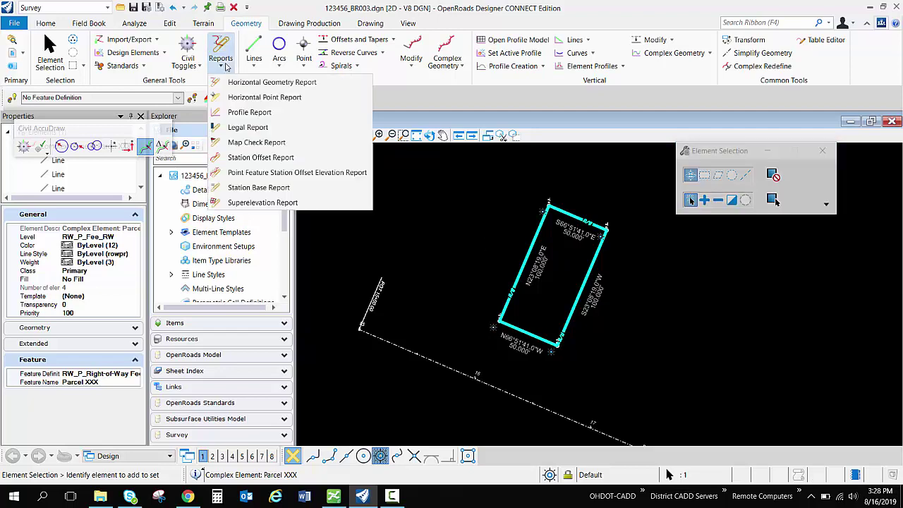
click(223, 62)
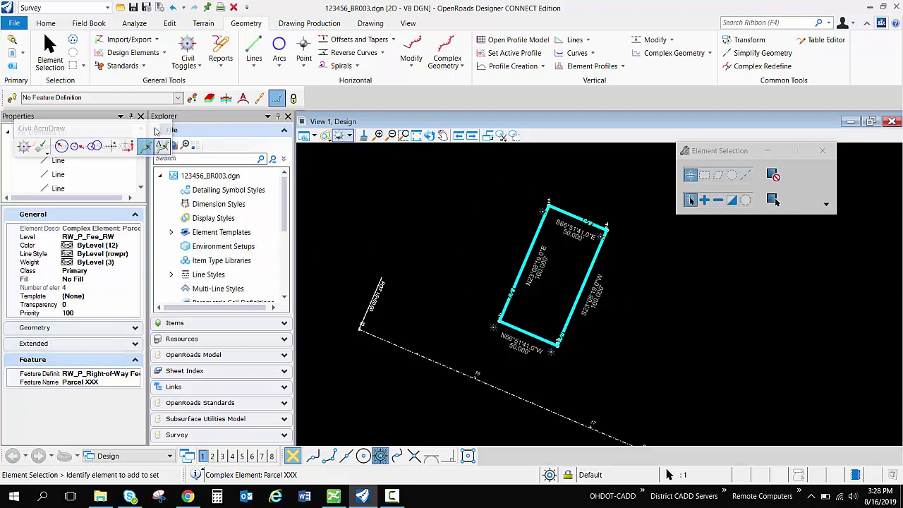
click(188, 64)
click(221, 62)
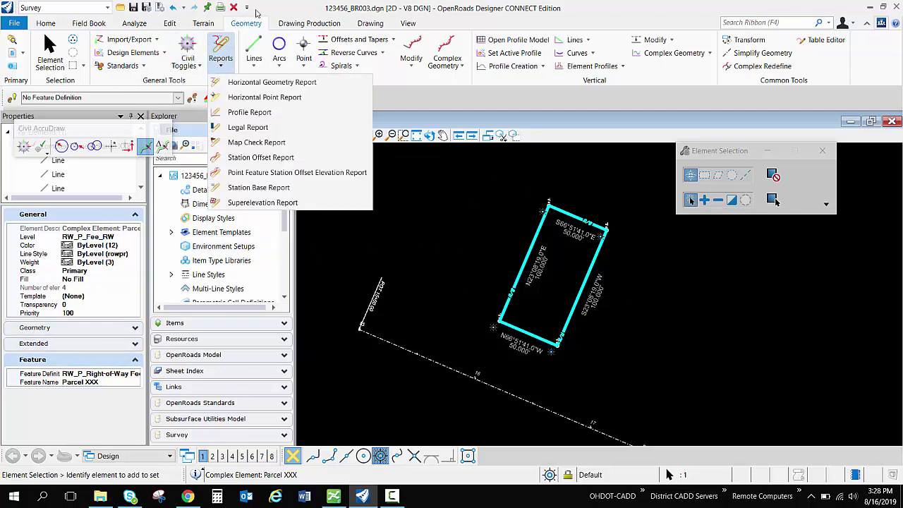
click(246, 23)
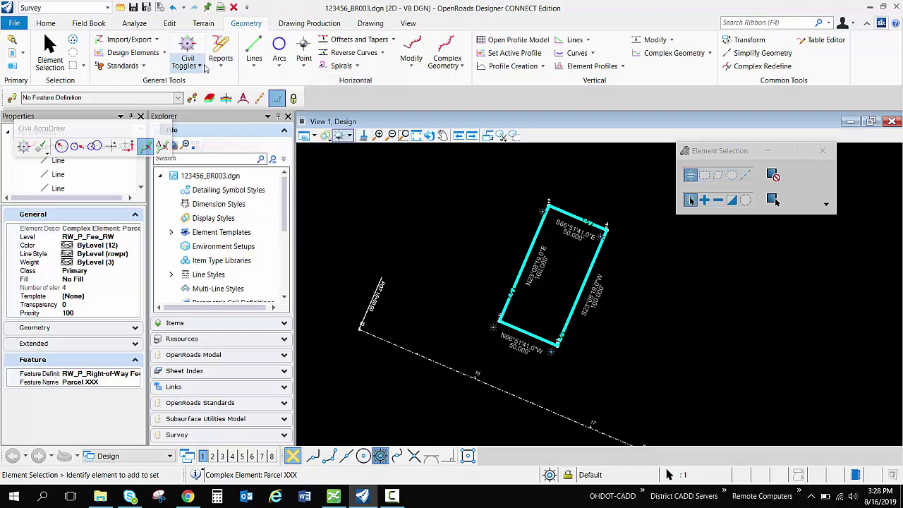
Generate a Map Check Report for the Parcel XXX complex element and check its closing distance.
click(221, 62)
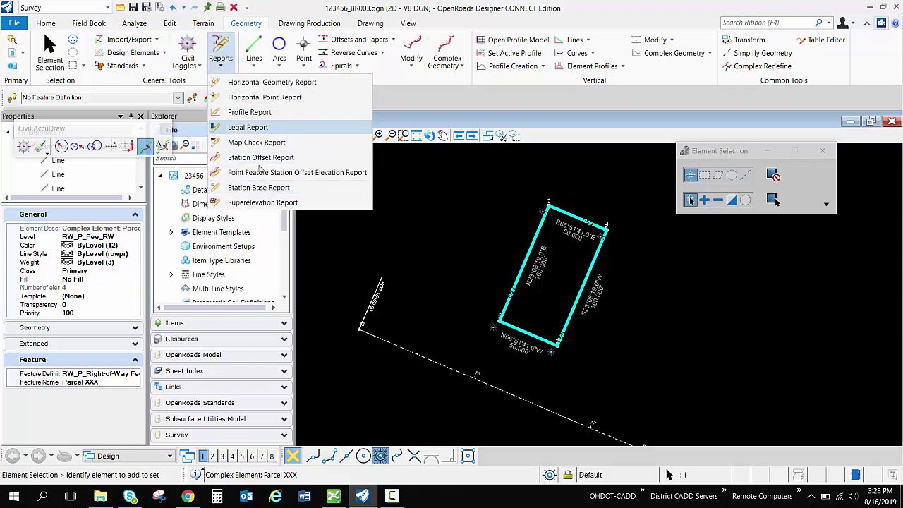
click(257, 146)
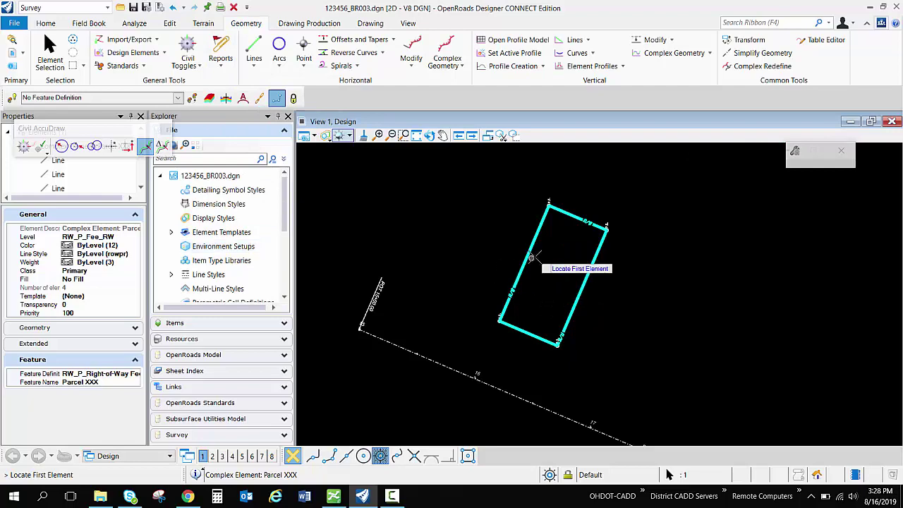
click(520, 256)
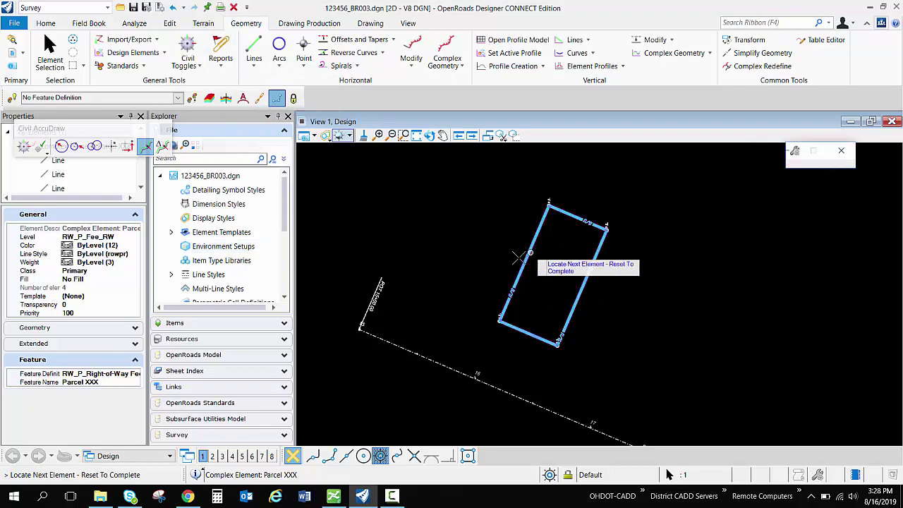
right_click(473, 203)
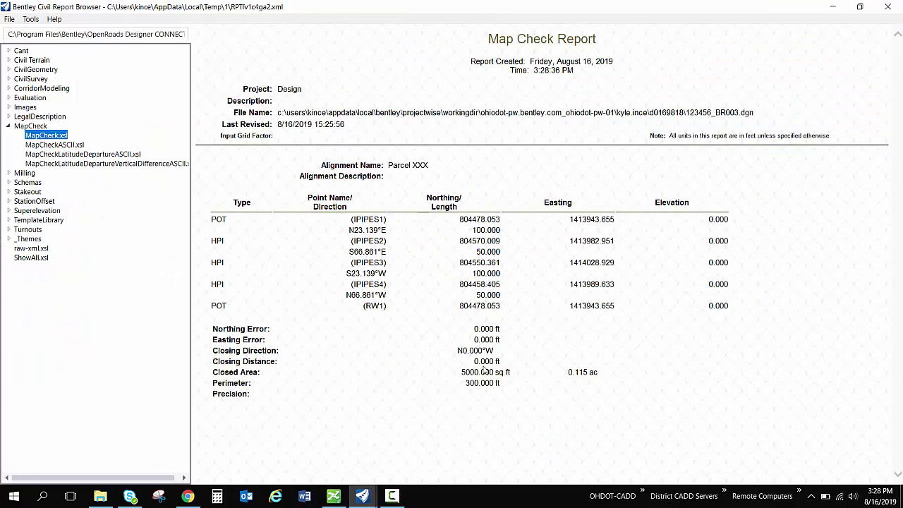
drag(503, 365, 384, 372)
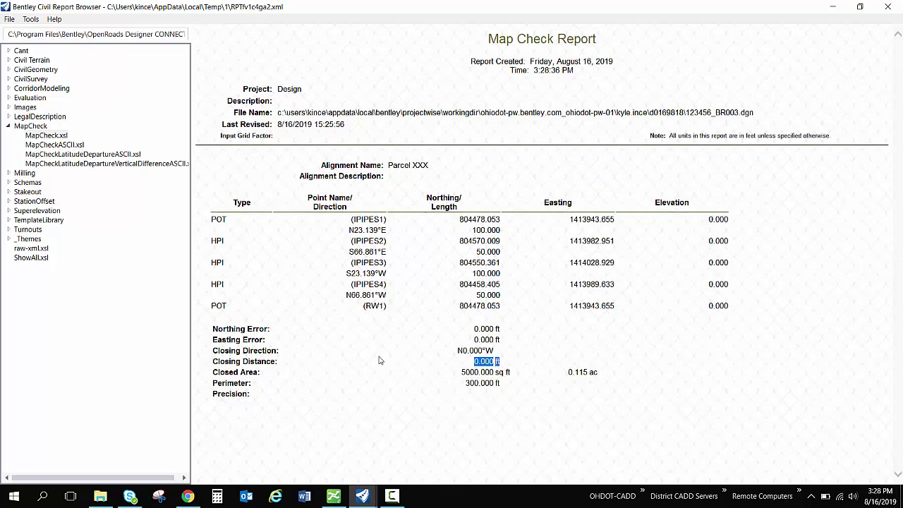
click(388, 390)
mouse_move(607, 379)
mouse_down()
mouse_move(545, 378)
mouse_move(606, 378)
mouse_up()
In the report's Format Options, set the angular format to ddd^mm'ss with a precision of 0.
click(30, 19)
key(Escape)
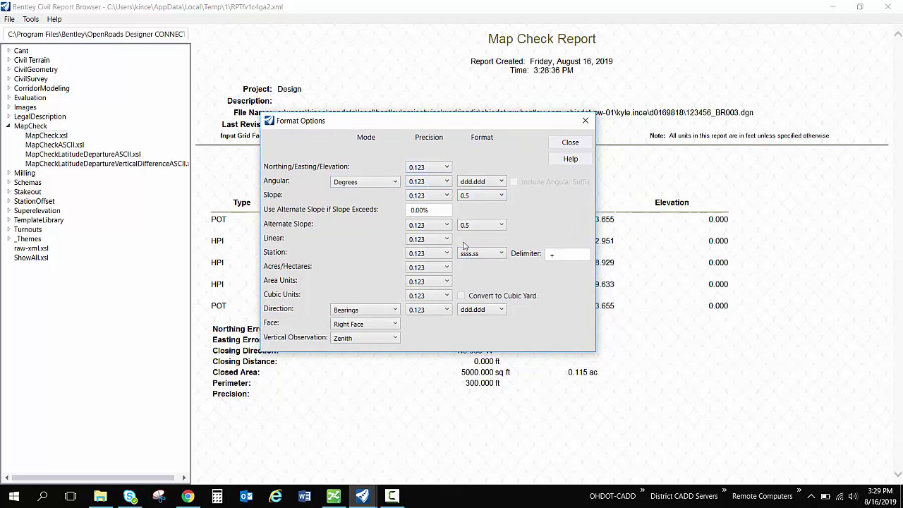
click(439, 170)
click(382, 158)
click(427, 182)
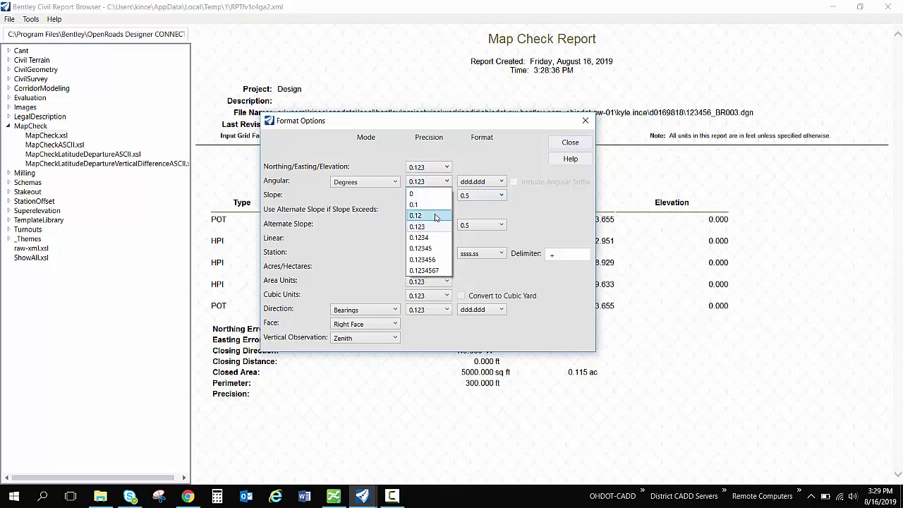
click(436, 217)
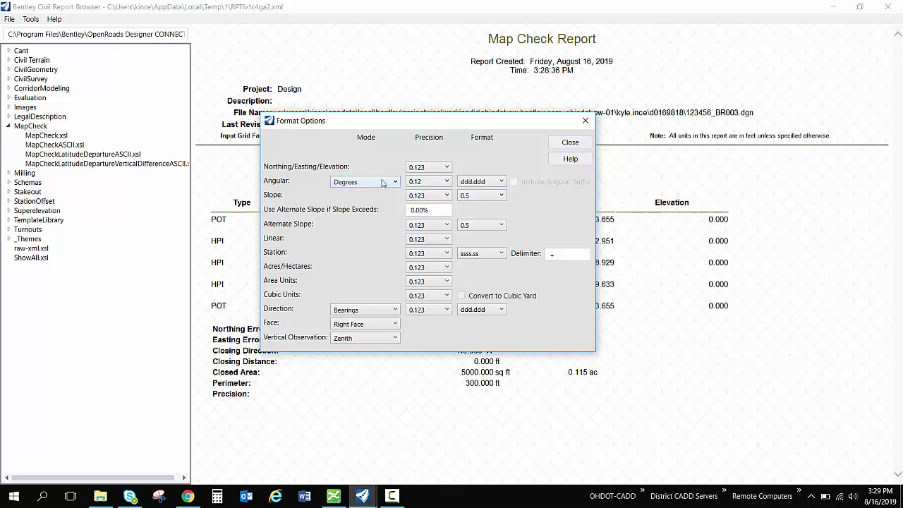
click(481, 181)
click(480, 203)
click(427, 183)
click(426, 195)
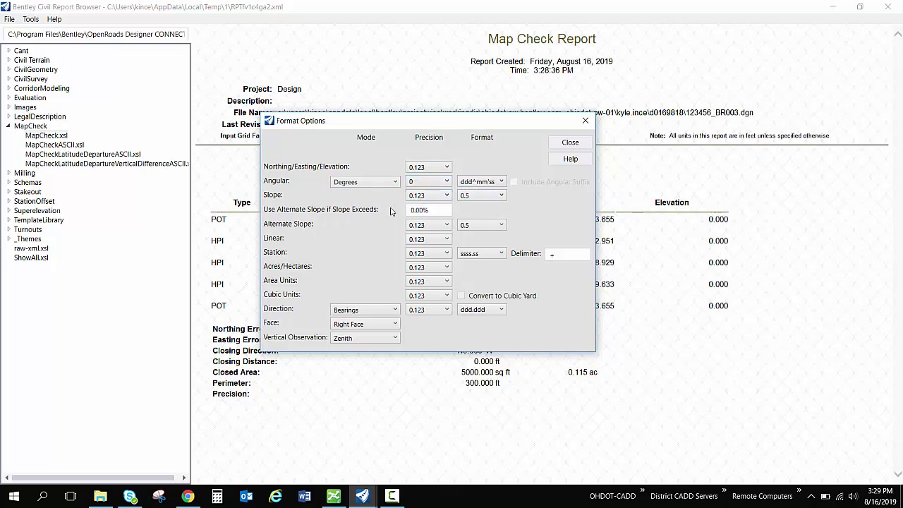